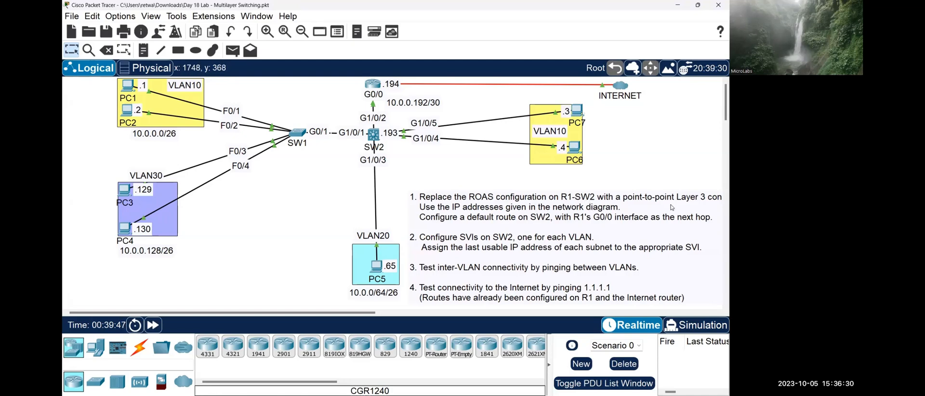
- Move the lab instructions note slightly up and to the right in the workspace
mouse_move(599, 217)
left_mouse_down()
mouse_move(556, 217)
mouse_move(597, 216)
left_mouse_up()
left_click(681, 161)
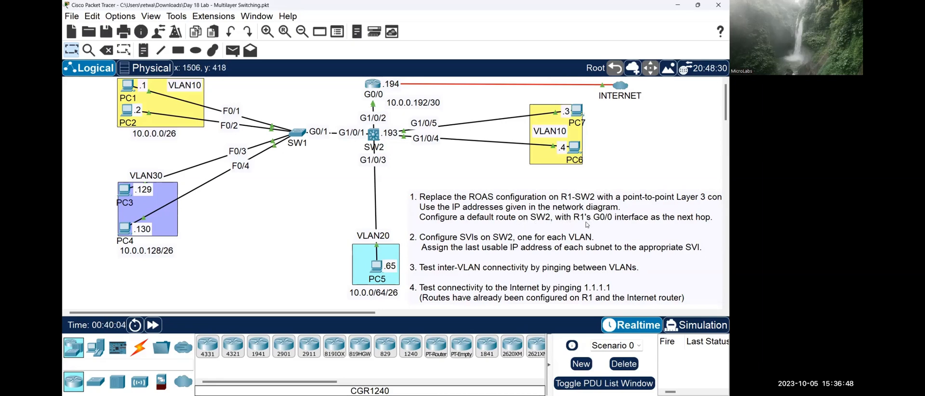
left_click_drag(603, 214, 641, 200)
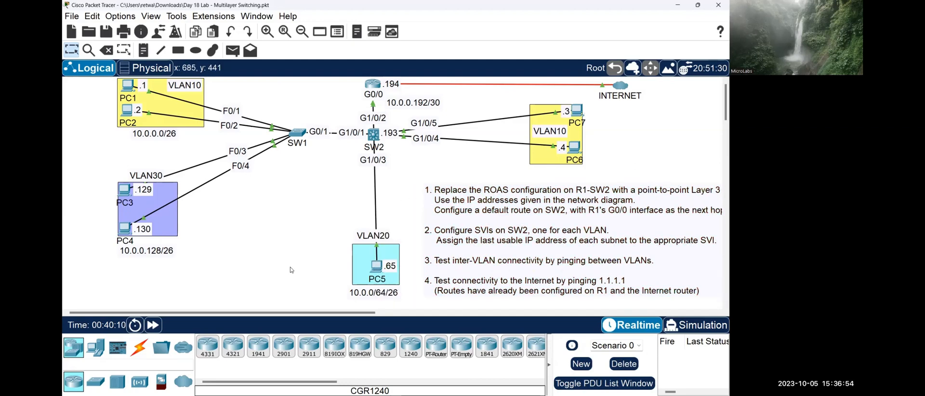
- Open router R1's command line and enter privileged EXEC mode
left_click(373, 85)
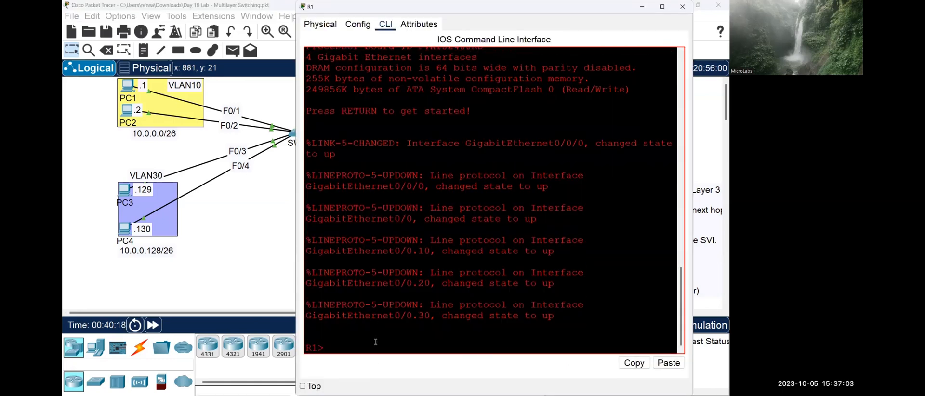
type("enable")
key("Return")
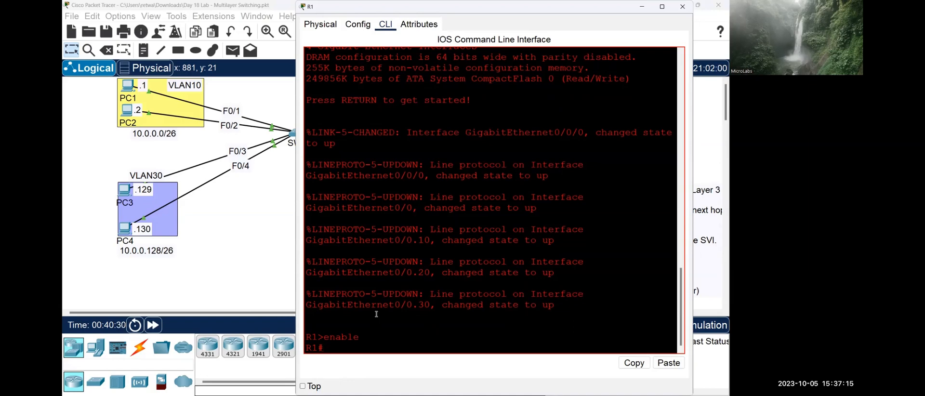
- Display R1's running configuration and page through it to the end, examining the GigabitEthernet0/0 subinterfaces and the default route
type("show run")
key("Tab")
key("Return")
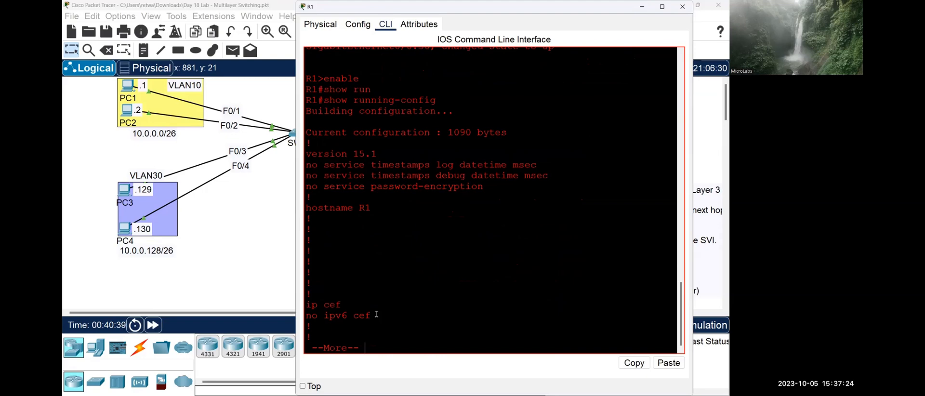
key("Return")
key("Return")
key("Return")
key("Return")
key("Return")
key("Return")
key("Return")
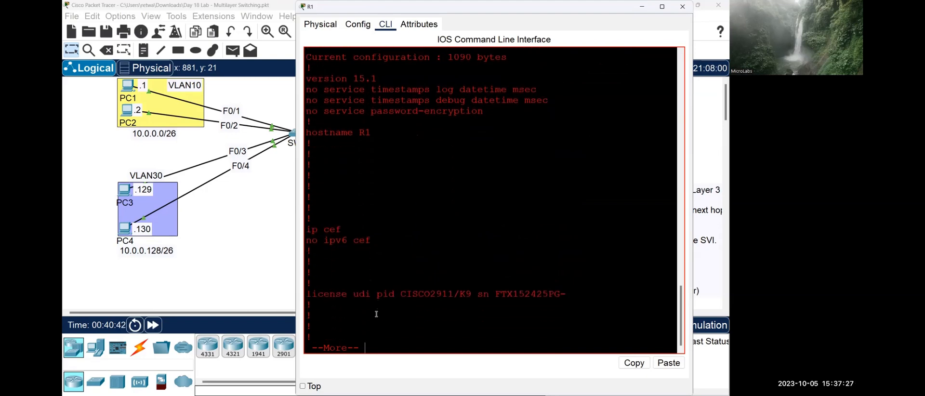
key("Return")
key("Return")
key("Return")
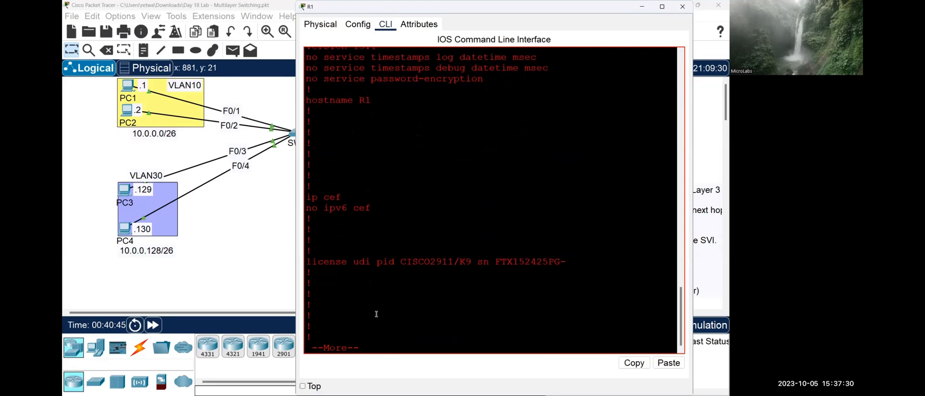
key("Return")
key("Return")
key("Return")
key("Return")
key("Return")
key("Return")
key("Return")
key("Return")
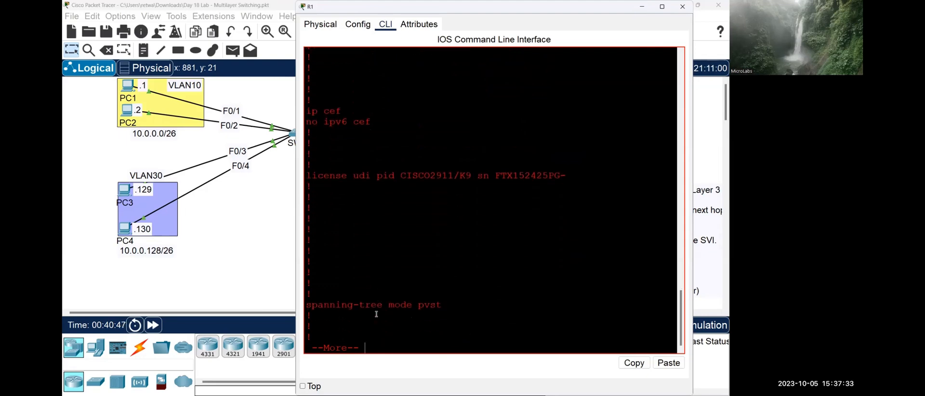
key("Return")
key("Return")
key("Return")
key("Return")
key("Return")
key("Return")
key("Return")
key("Return")
key("Return")
key("Return")
key("Return")
key("Return")
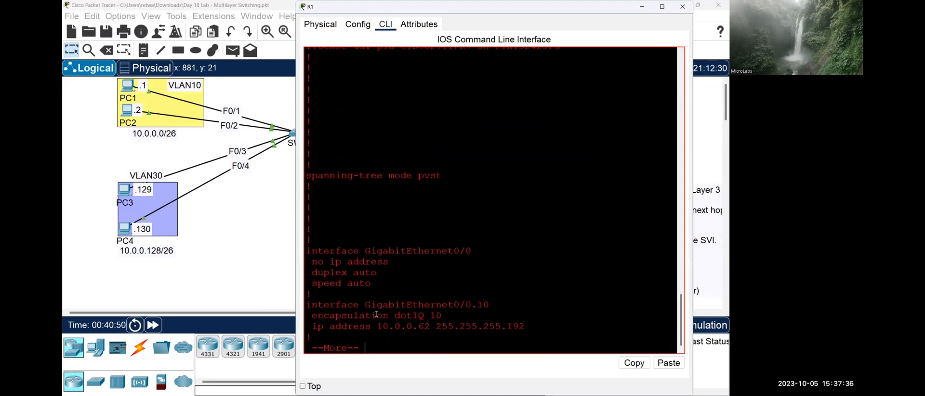
key("Return")
key("Return")
key("Return")
key("Return")
key("Return")
key("Return")
key("Return")
key("Return")
key("Return")
key("Return")
key("Return")
key("Return")
key("Return")
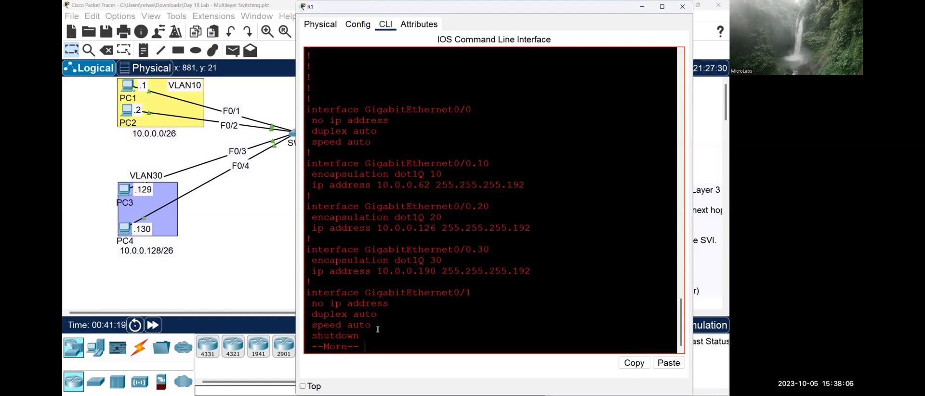
key("space")
key("space")
key("Return")
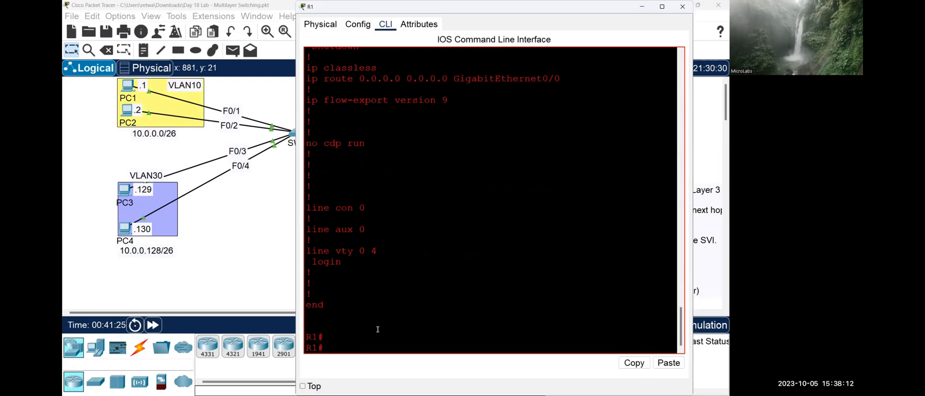
- Show the brief IP interface summary on R1 to examine its interfaces and subinterfaces
type("show ip interf")
key("Tab")
type("b")
key("Tab")
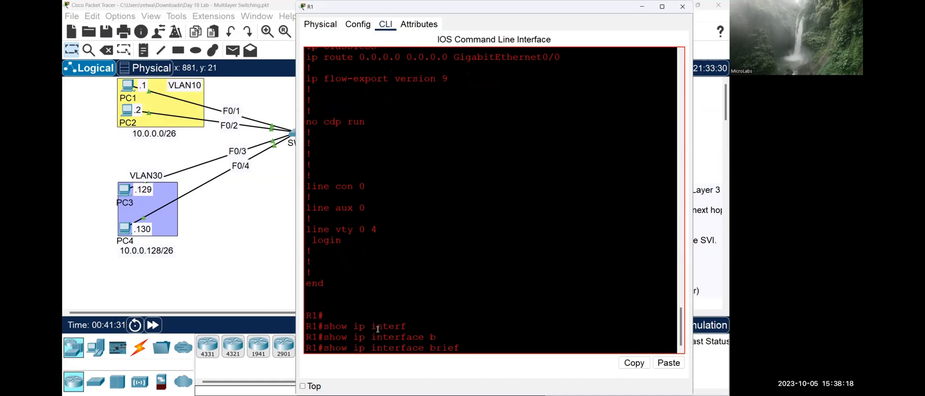
key("Return")
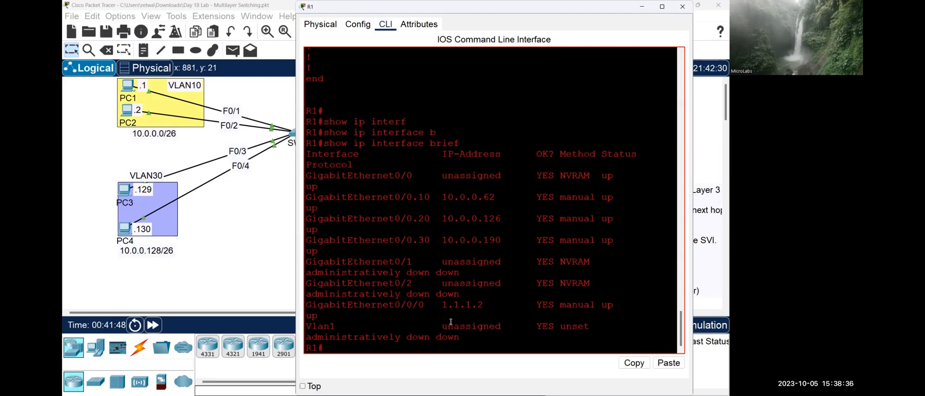
key("Return")
key("Return")
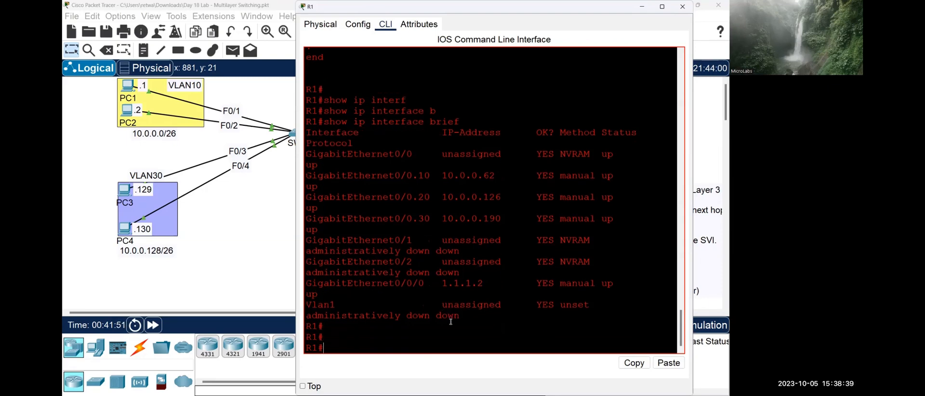
- Enter global configuration mode on R1 and remove subinterface g0/0.10
type("conf t")
key("Return")
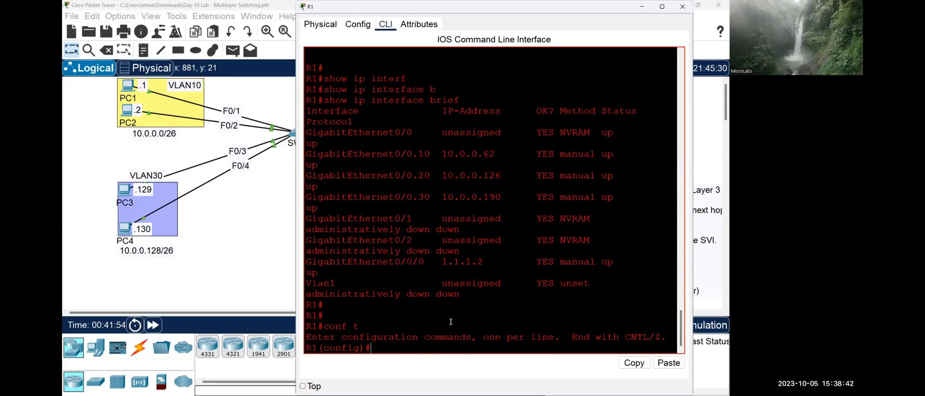
type("no interface g0/0")
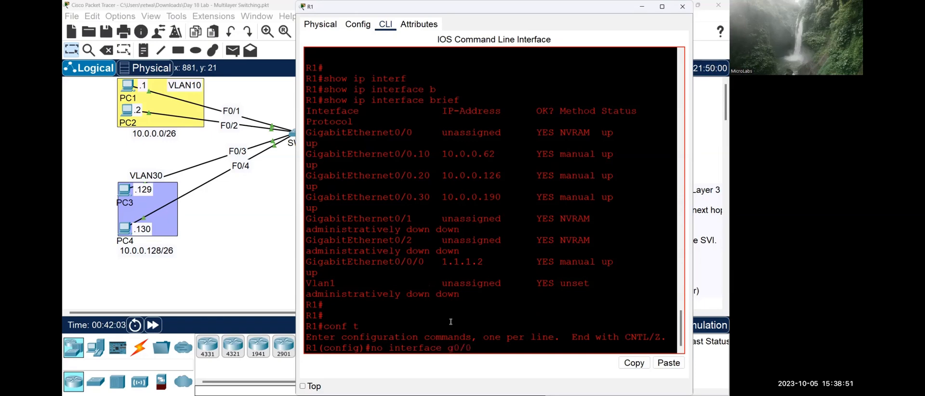
type(".10")
key("Return")
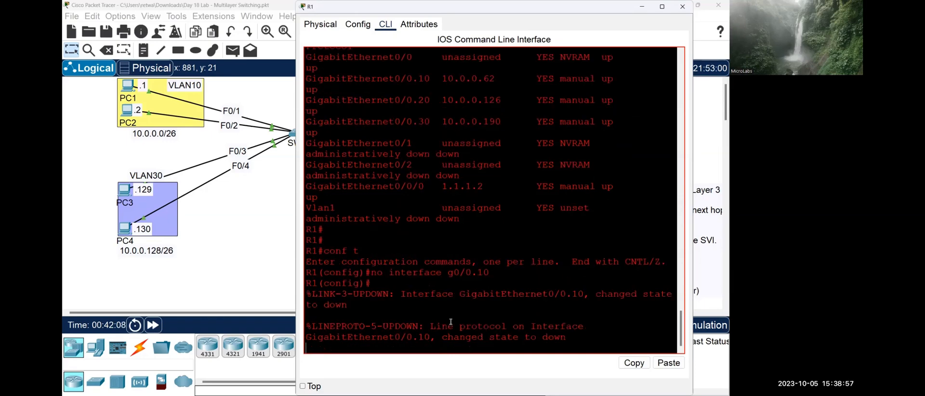
key("Return")
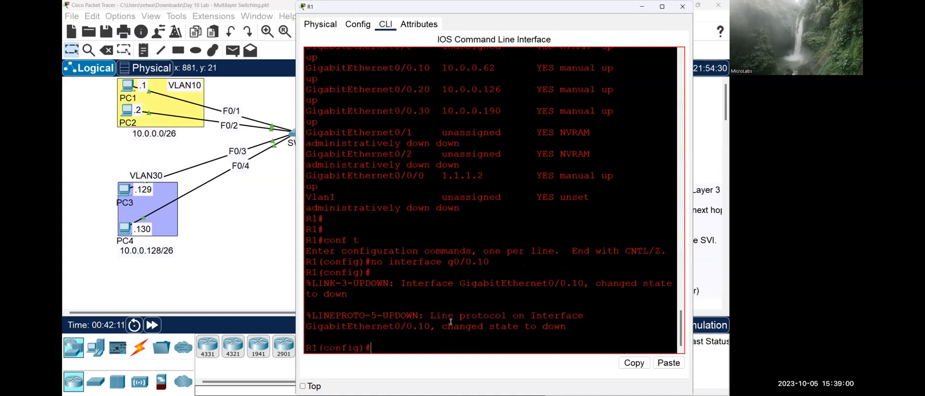
key("Return")
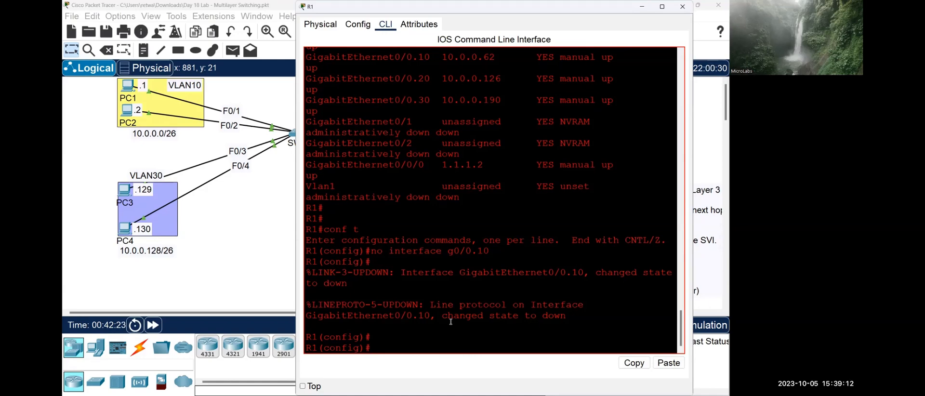
- Remove subinterface g0/0.20 from R1
key("Up")
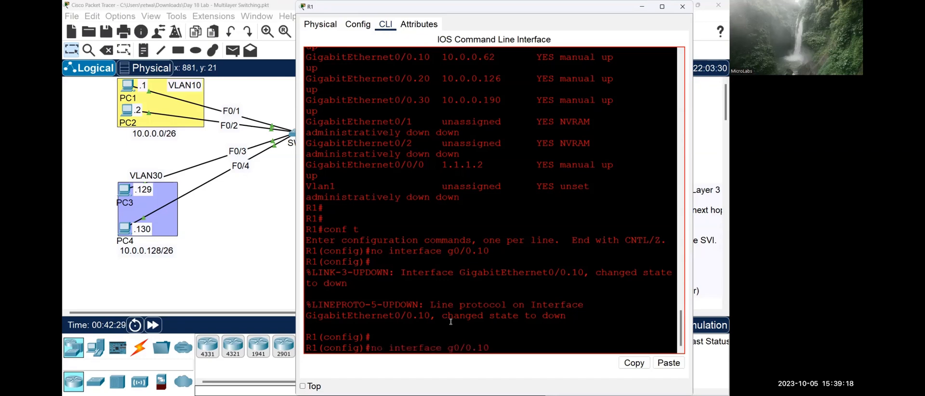
key("BackSpace")
key("BackSpace")
type("20")
key("Return")
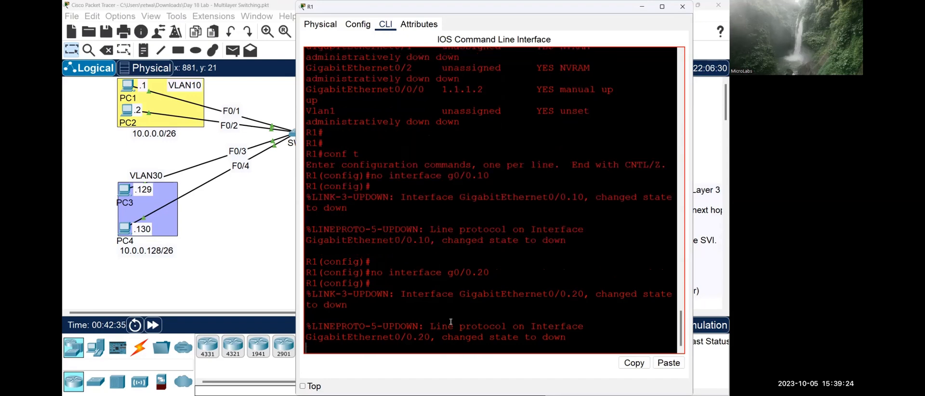
key("Return")
- Remove subinterface g0/0.30 from R1
key("Up")
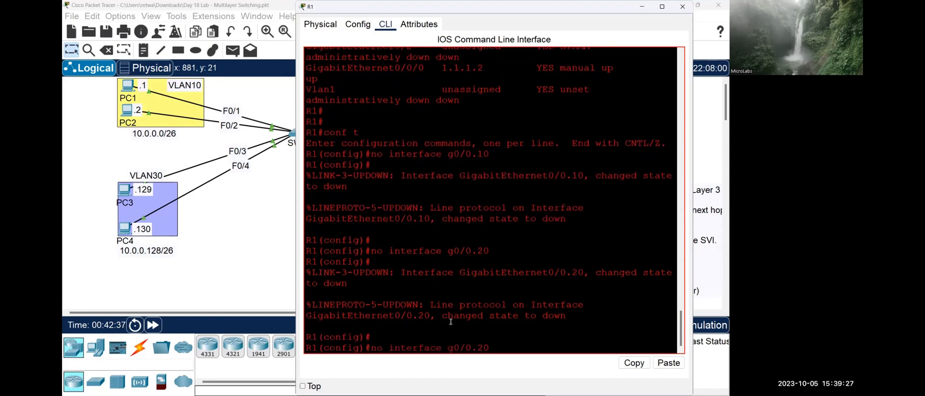
type("30")
key("Return")
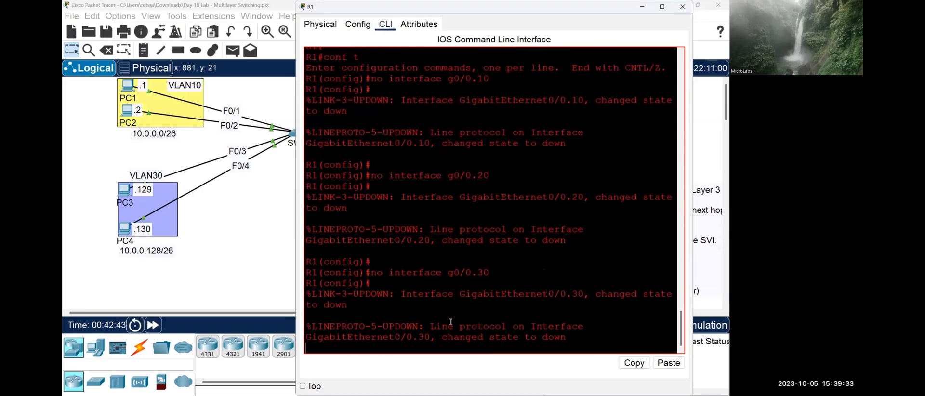
key("Return")
key("Return")
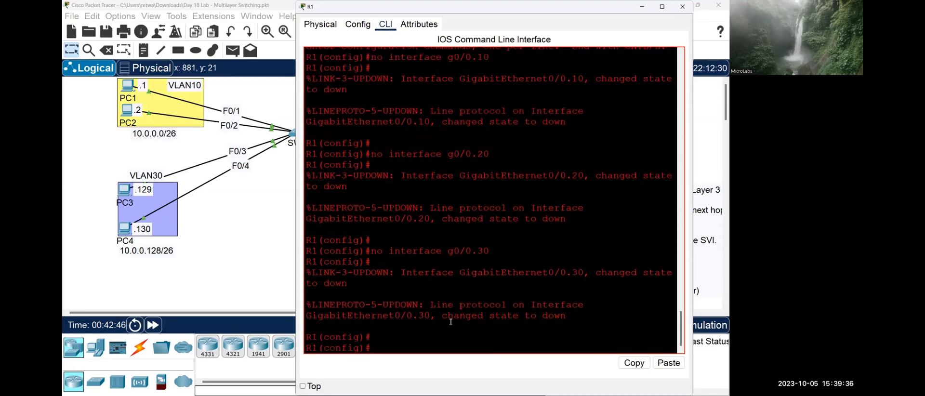
- Check R1's remaining interfaces with the brief IP interface summary from within configuration mode
type("do show ip interface br")
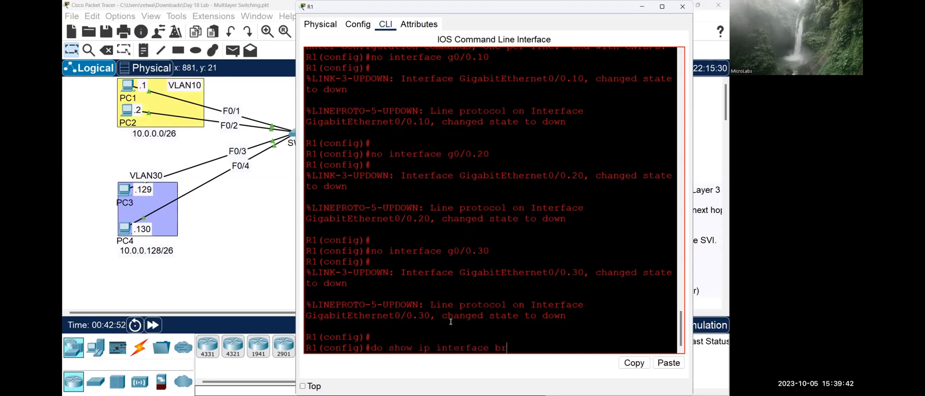
type("ief")
key("Return")
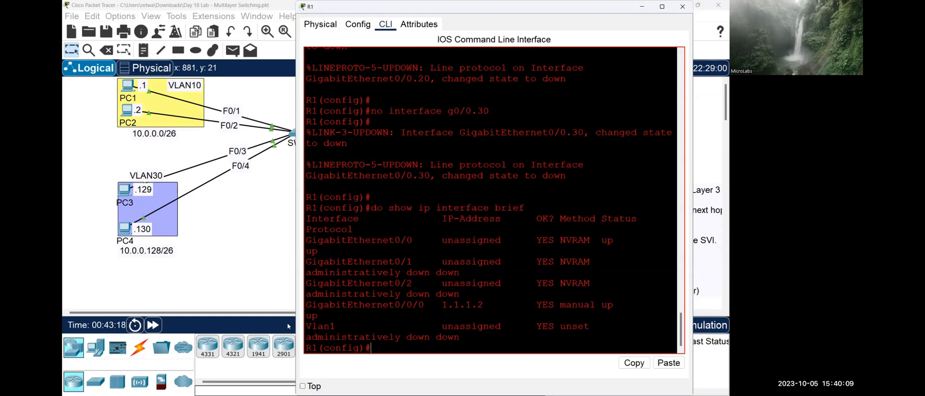
key("Return")
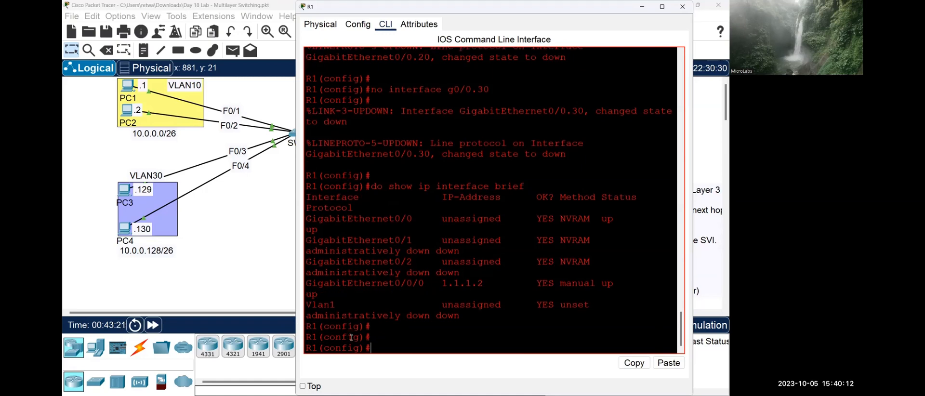
- Assign IP address 10.0.0.194 with mask 255.255.255.252 to R1's interface g0/0
type("end")
key("Return")
type("conf t")
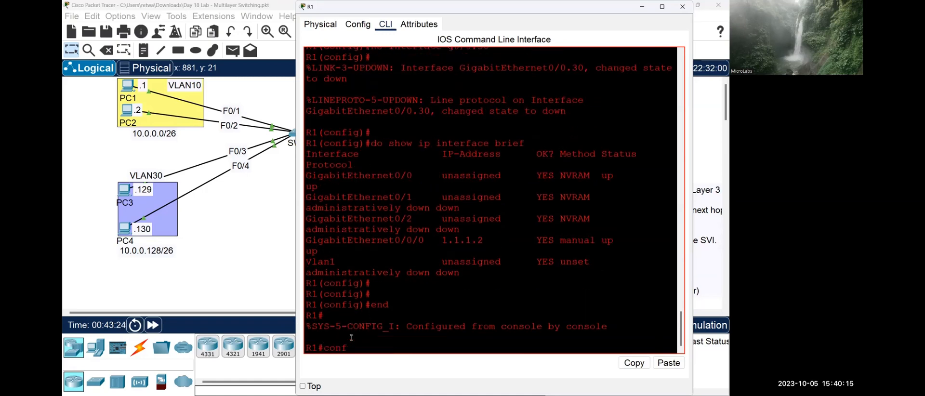
key("Return")
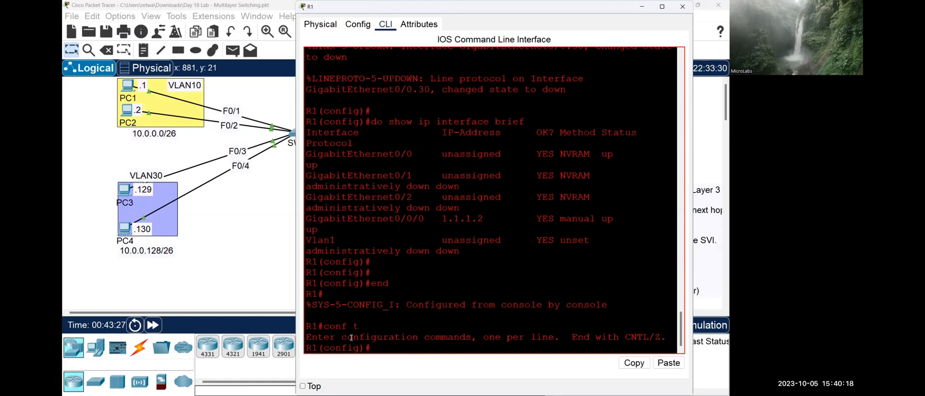
type("interface")
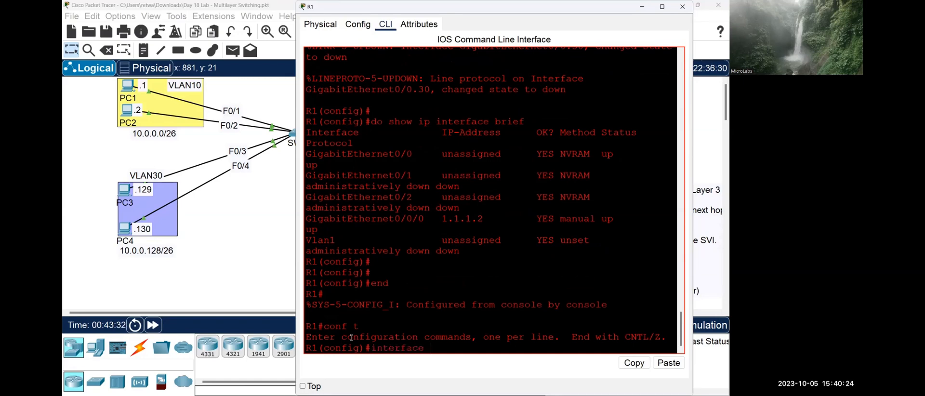
type(" g0/0")
key("Return")
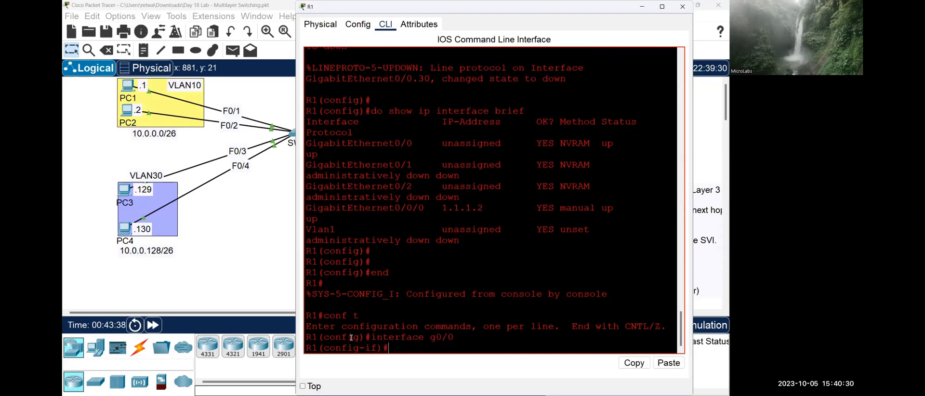
type("ip address 10")
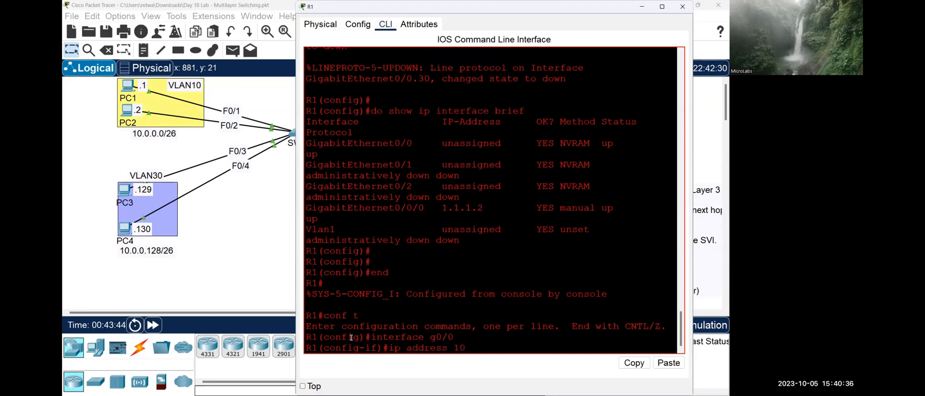
type(".0.0.194 255.255.255")
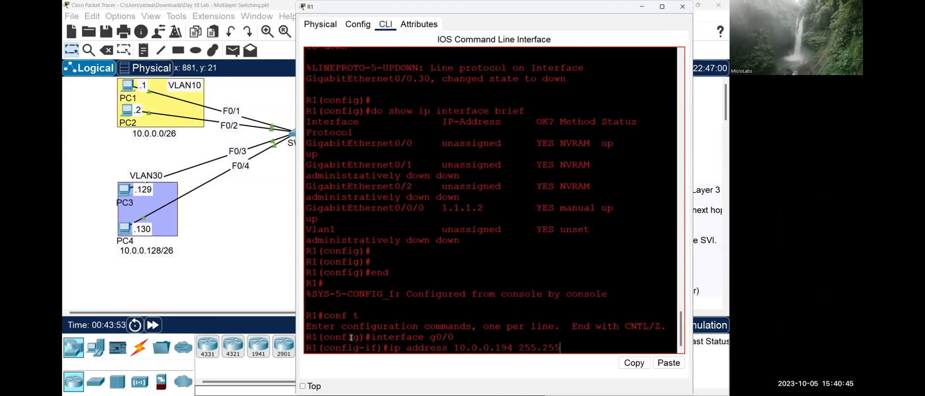
type(".252")
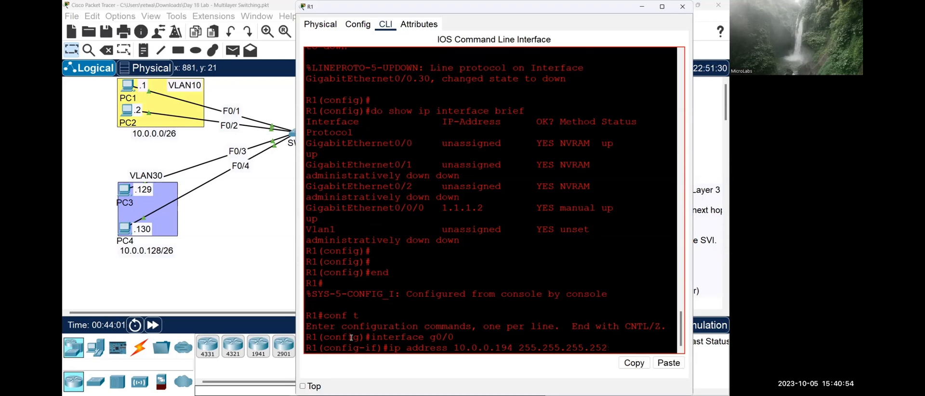
key("Return")
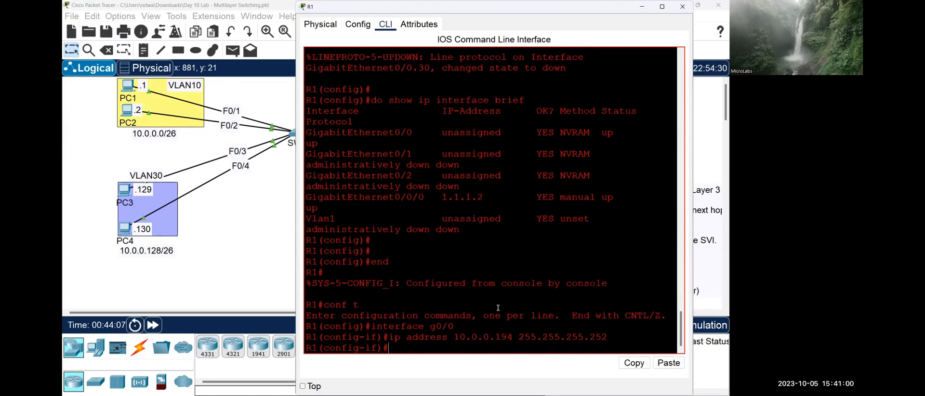
- Switch from R1 to SW2's command line and enter privileged EXEC mode
left_click(222, 263)
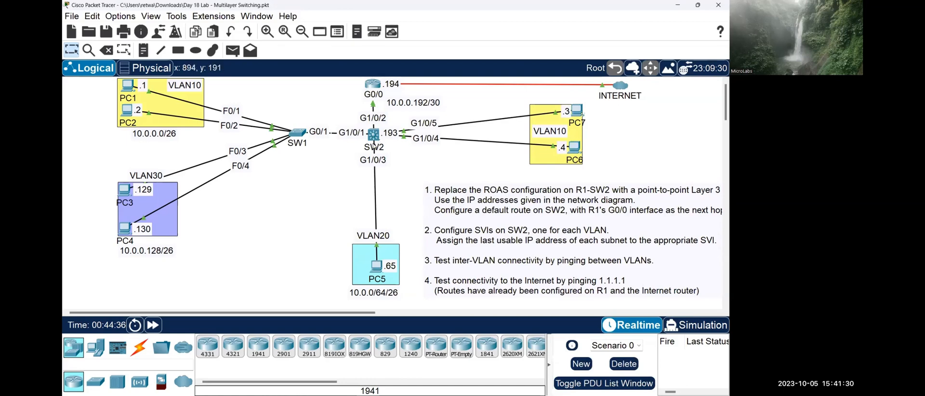
left_click(378, 133)
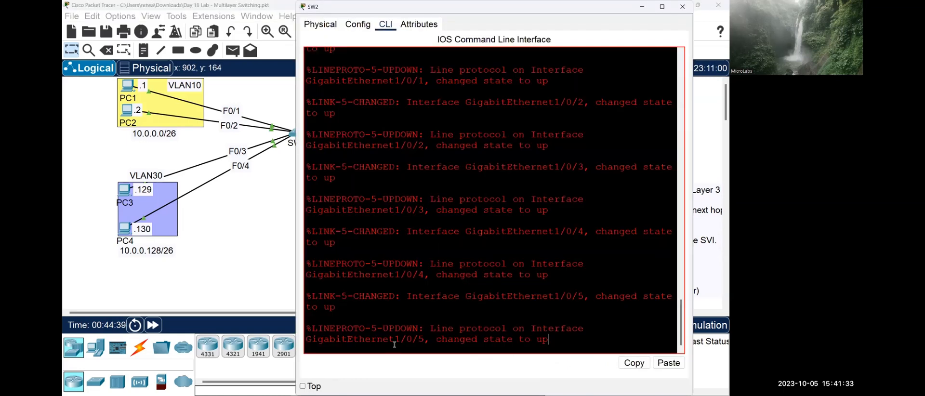
key("Return")
type("en")
key("Return")
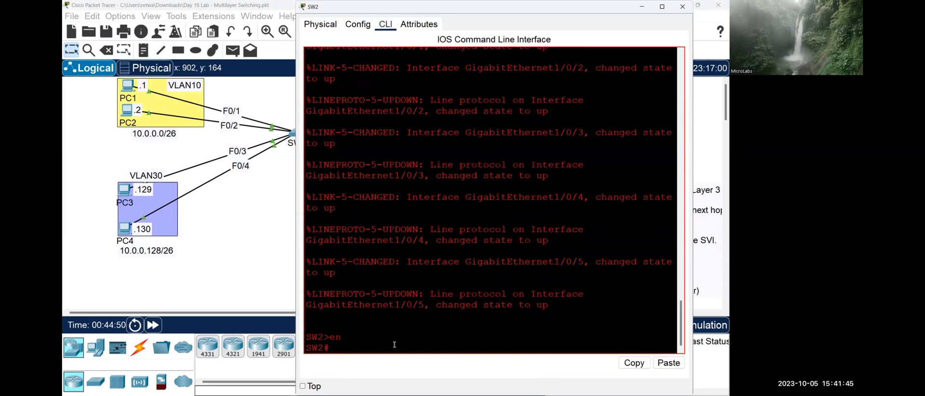
- Display SW2's running configuration and page through to the switchport settings of its GigabitEthernet interfaces
type("show ru")
key("Tab")
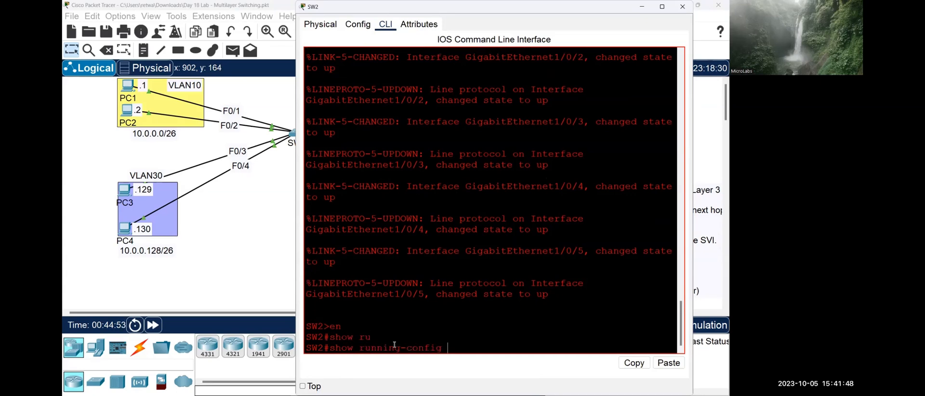
key("Return")
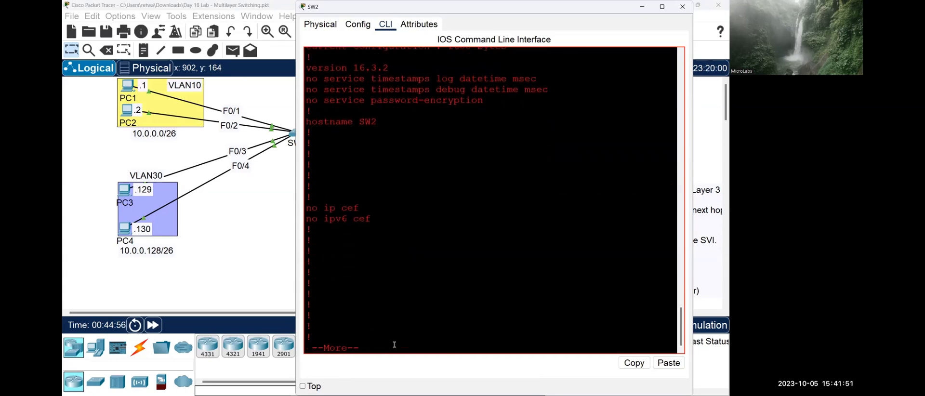
key("Return")
key("Return")
key("Return")
key("Return")
key("Return")
key("Return")
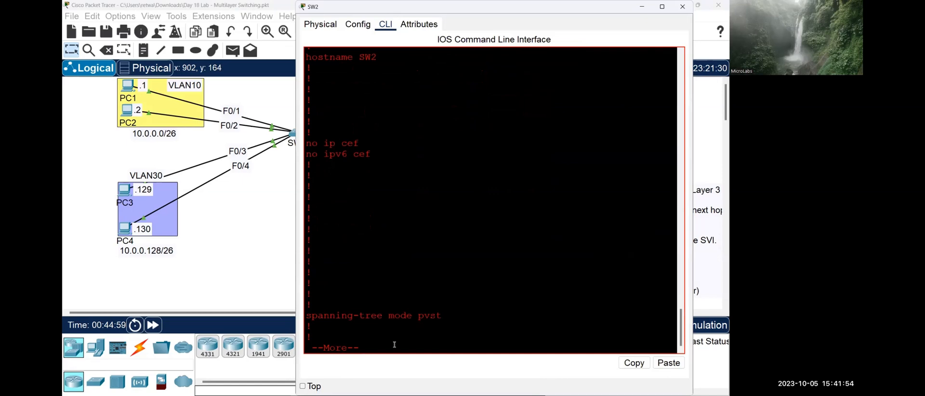
key("Return")
key("Return")
key("Return")
key("Return")
key("Return")
key("Return")
key("Return")
key("Return")
key("Return")
key("Return")
key("Return")
key("Return")
key("Return")
key("Return")
key("Return")
key("Return")
key("Return")
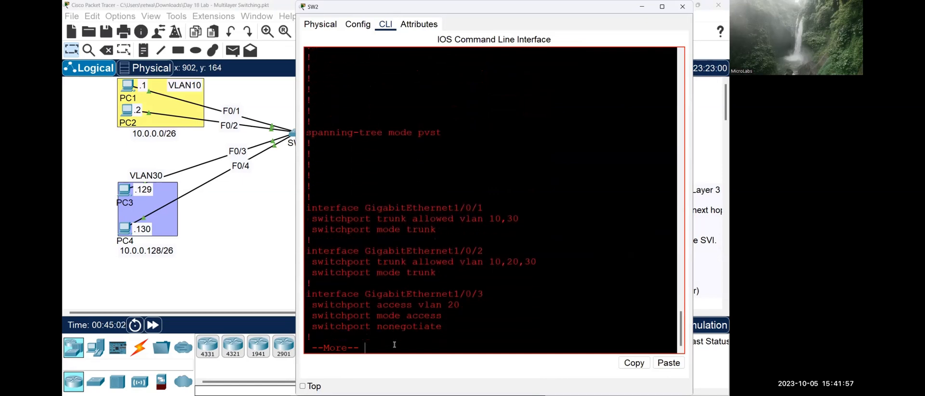
key("Return")
key("Return")
key("Return")
key("Return")
key("Return")
key("Return")
key("Return")
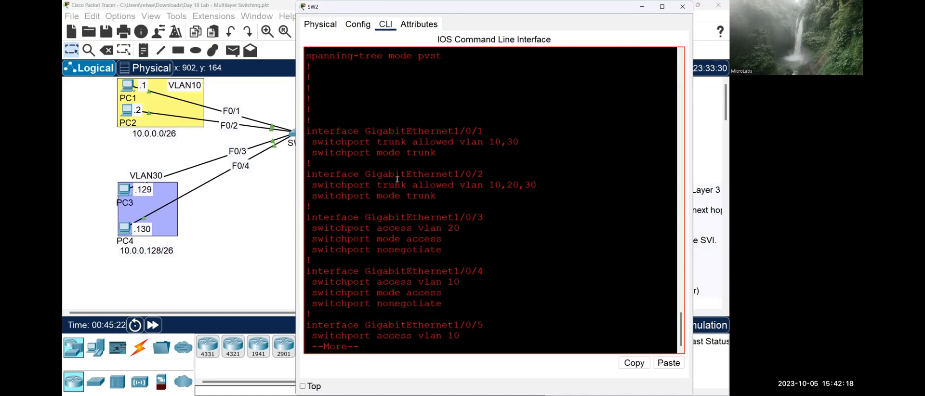
- Check SW2's links in the topology, and page through the rest of its running configuration to the end
left_click(435, 87)
left_click(243, 254)
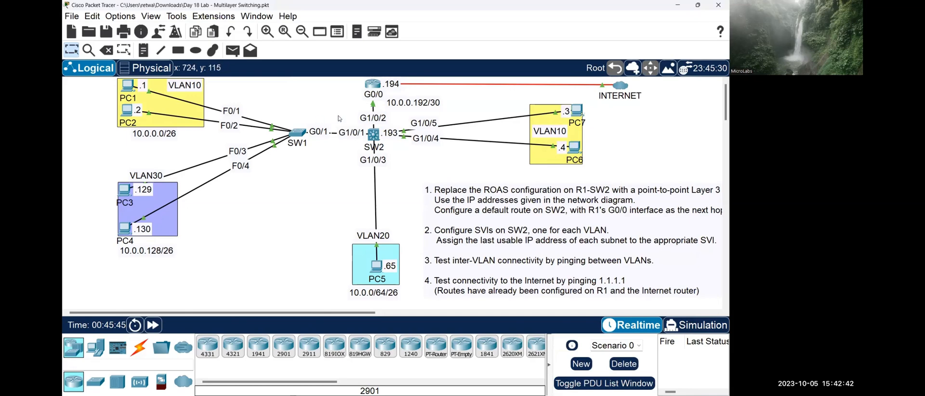
left_click(374, 133)
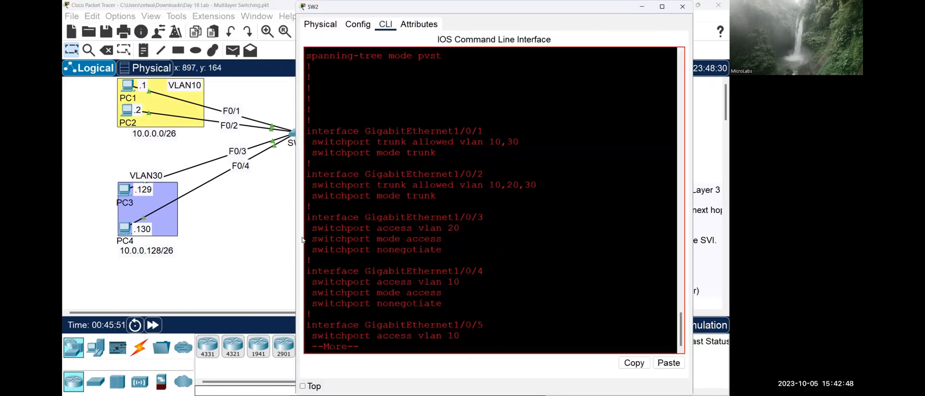
key("Return")
key("Return")
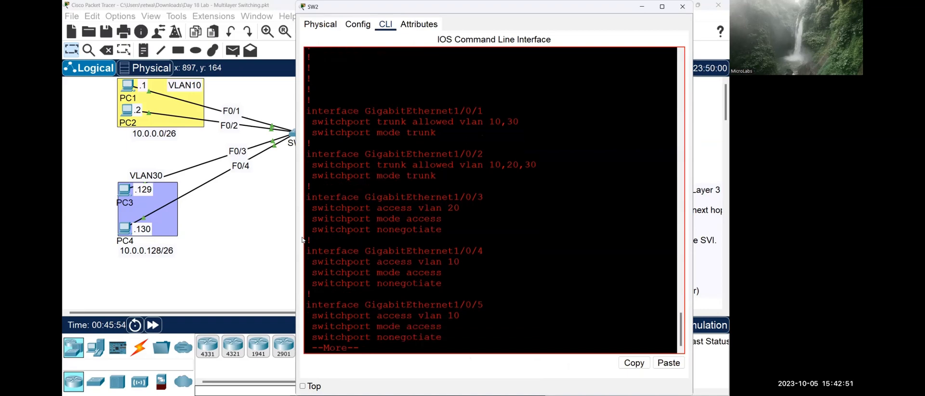
key("space")
key("space")
key("space")
key("space")
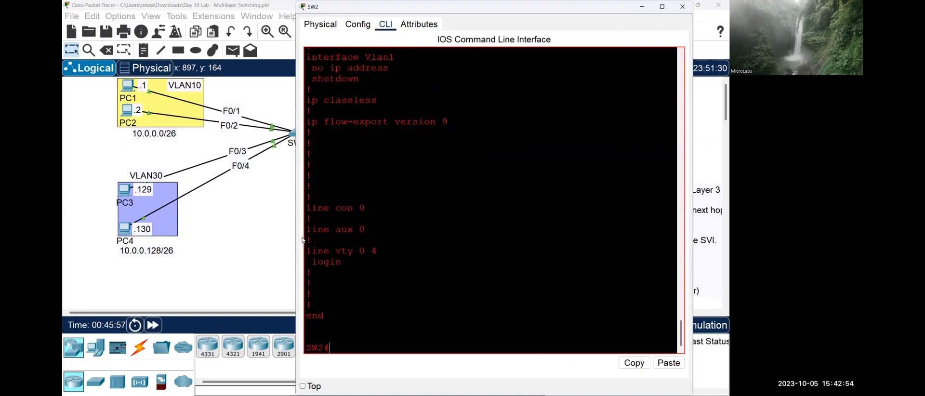
- Turn SW2's interface GigabitEthernet 1/0/2 into a routed Layer 3 port with the no switchport command
type("conf t")
key("Return")
key("Return")
type("interf")
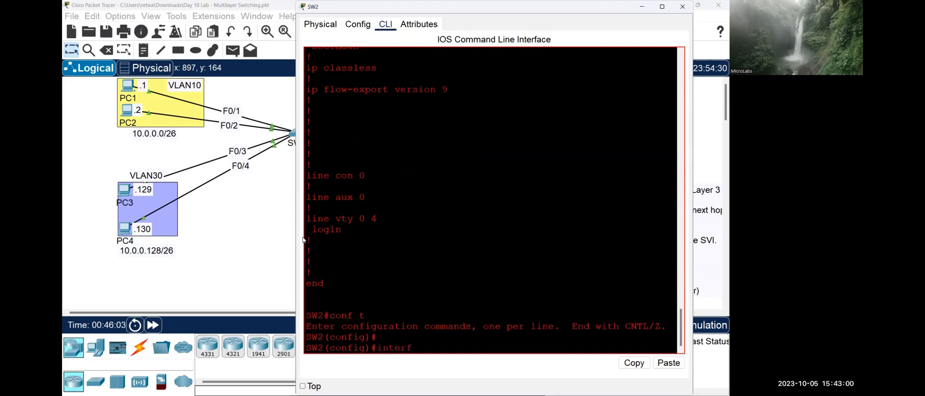
key("Tab")
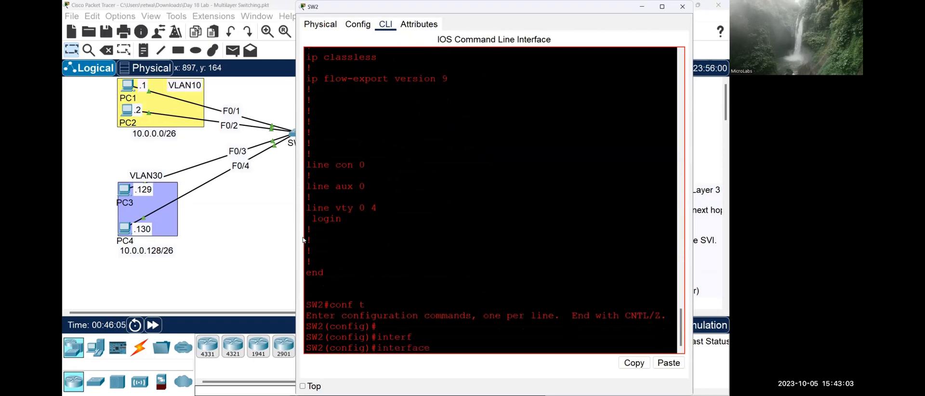
type("g")
key("Tab")
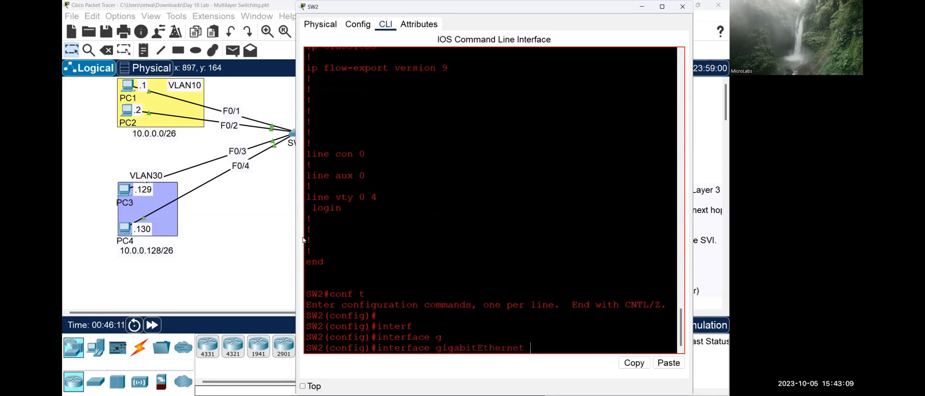
type("1/0/0")
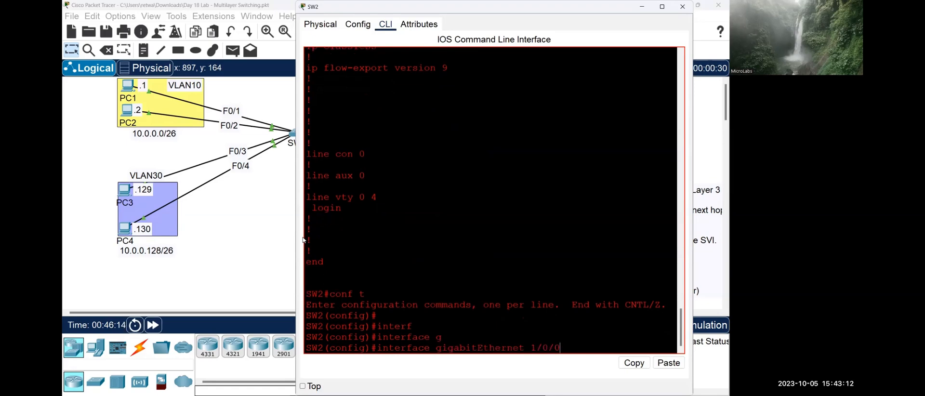
key("BackSpace")
type("2")
key("Return")
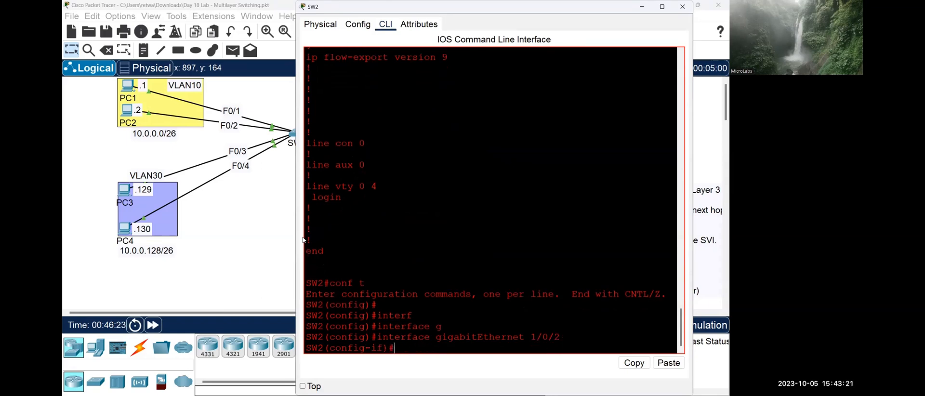
type("no swi")
key("Tab")
key("Return")
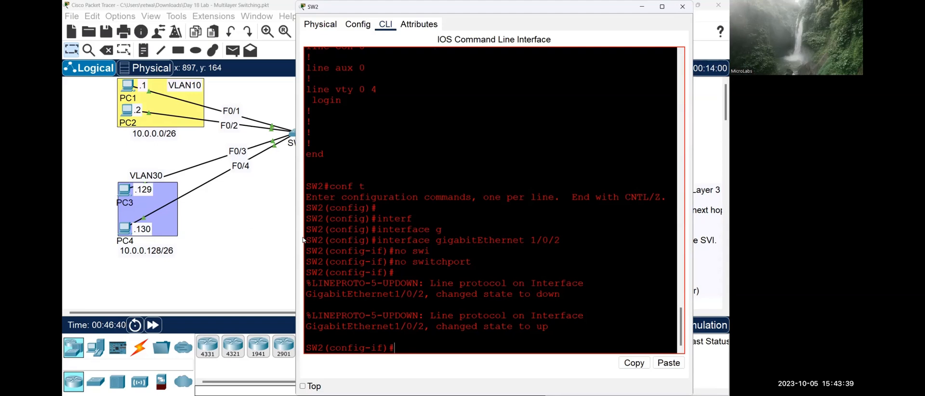
- Assign IP address 10.0.0.193 with mask 255.255.255.252 to SW2's interface GigabitEthernet 1/0/2
type("ip adddre")
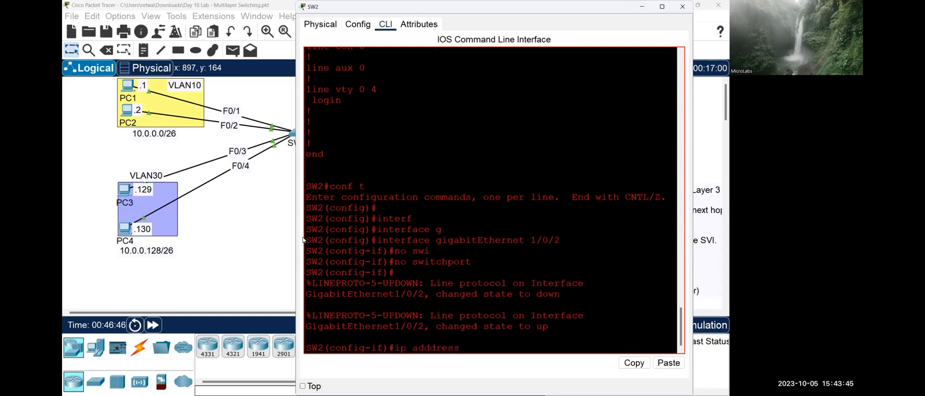
type("ss")
key("BackSpace")
key("BackSpace")
key("BackSpace")
key("BackSpace")
key("BackSpace")
type("ress 10.0.0.193")
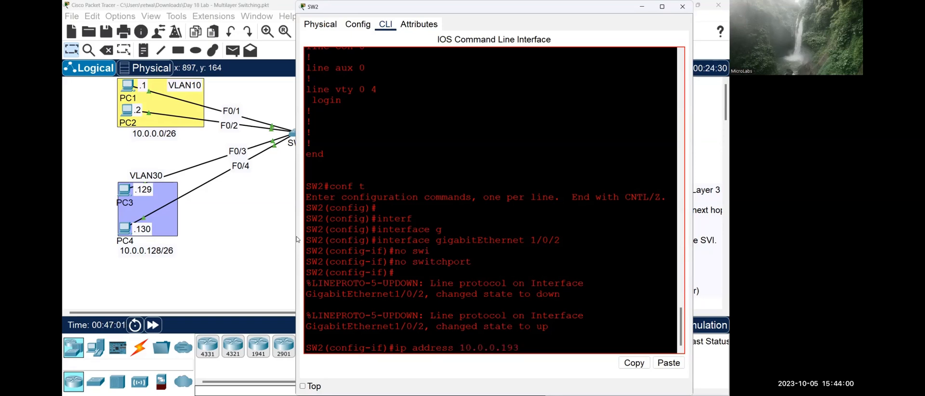
type(" 255.255.255.252")
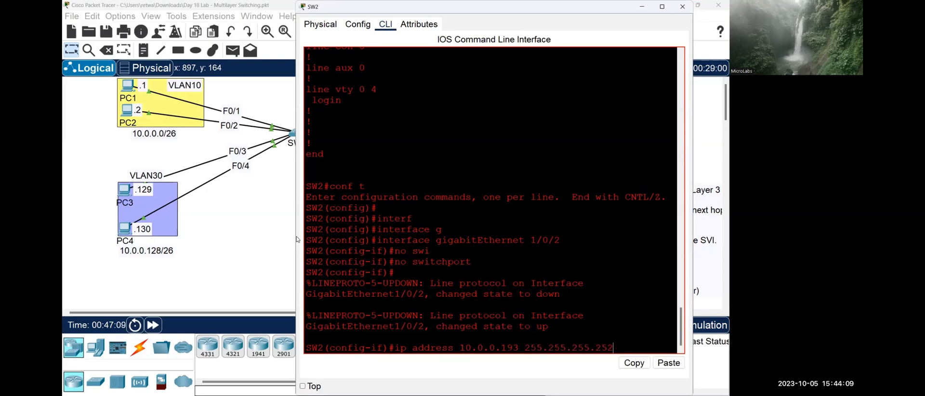
key("Return")
- Return to global configuration mode on SW2 and display its IP routing table
type("exit")
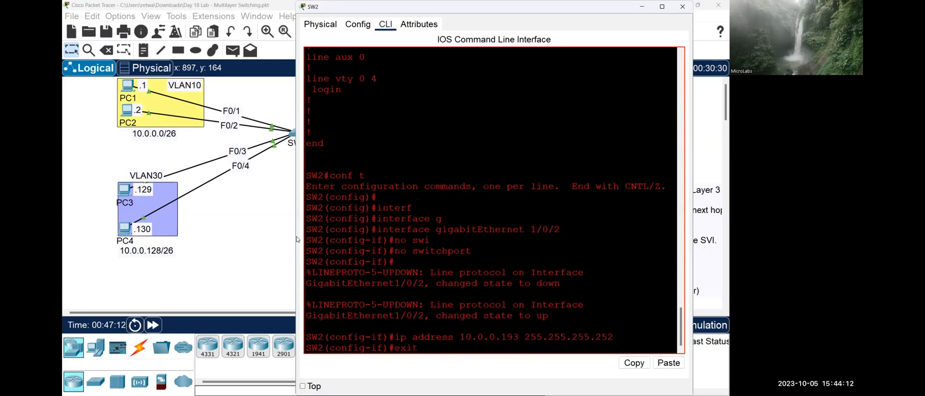
key("Return")
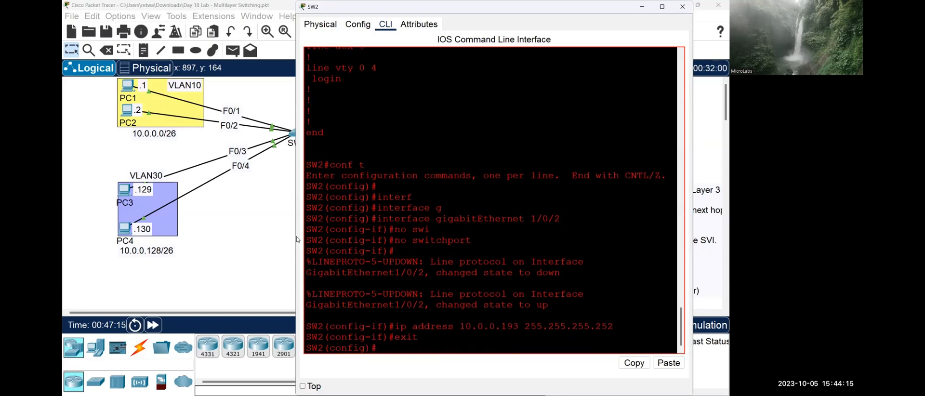
type("do show ip route")
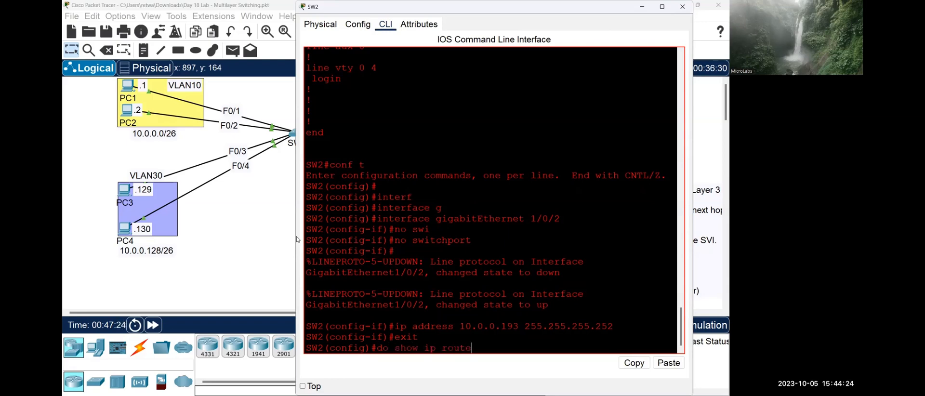
key("Return")
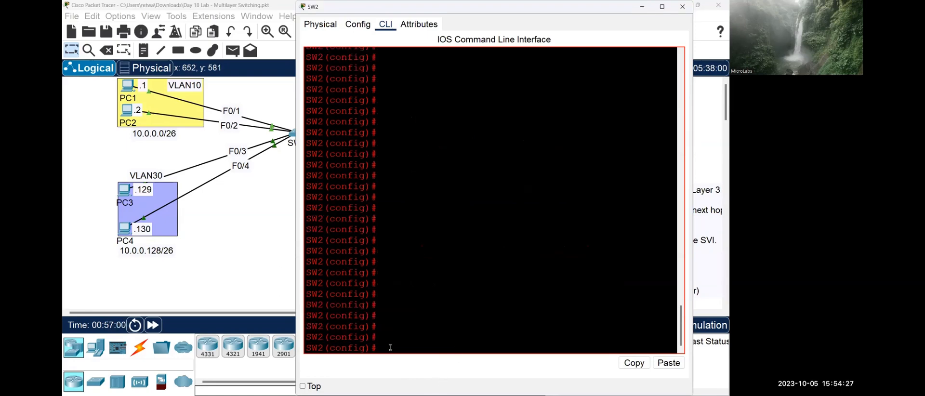
- Configure a default route (0.0.0.0 0.0.0.0) on SW2 with next hop 10.0.0.194
type("ip route 0.0.0.0")
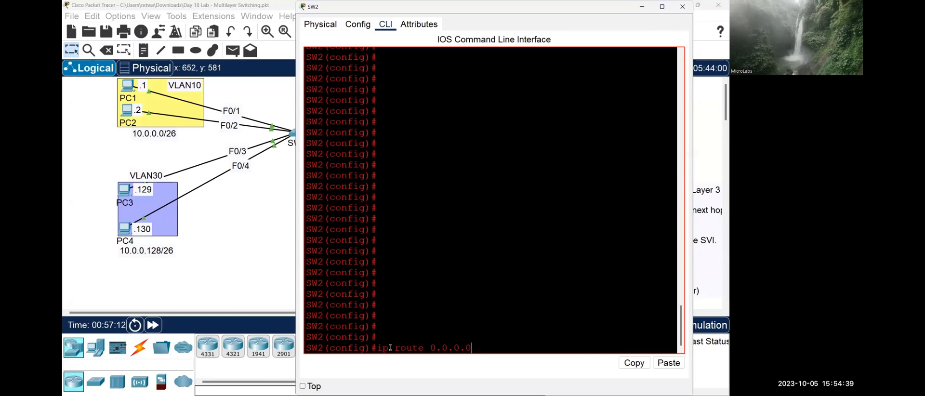
type(" 0.0.0.0 10.0.0.194")
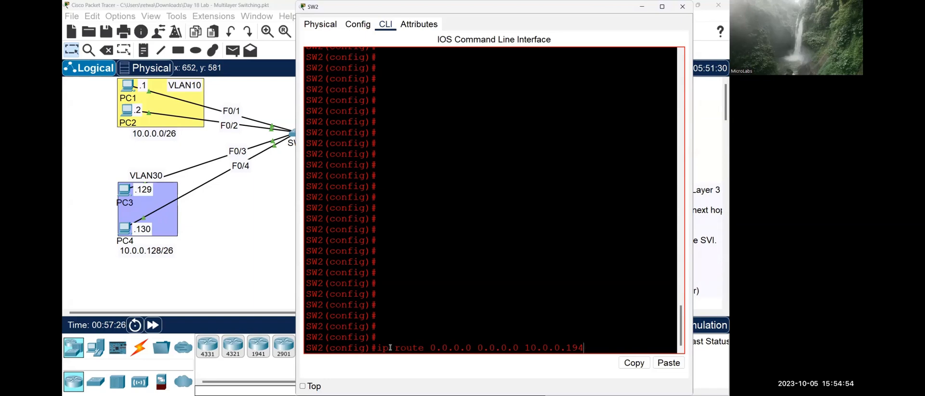
key("Return")
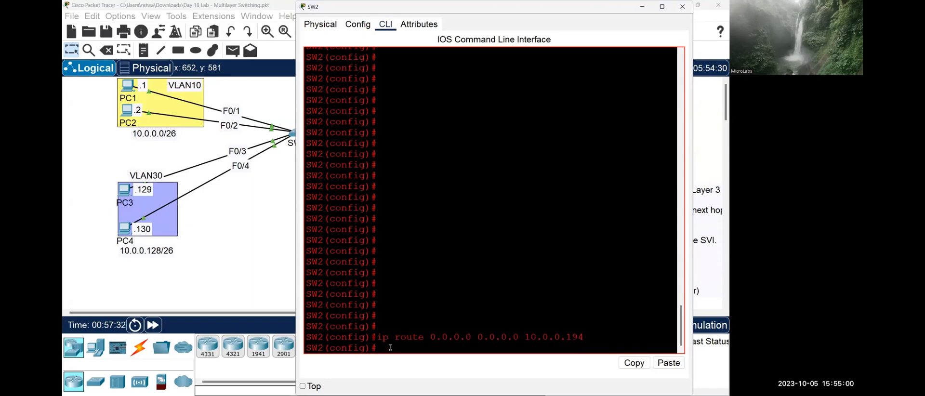
- Check the default route in SW2's IP routing table, and go back to the topology and lab tasks
type("do show ip route")
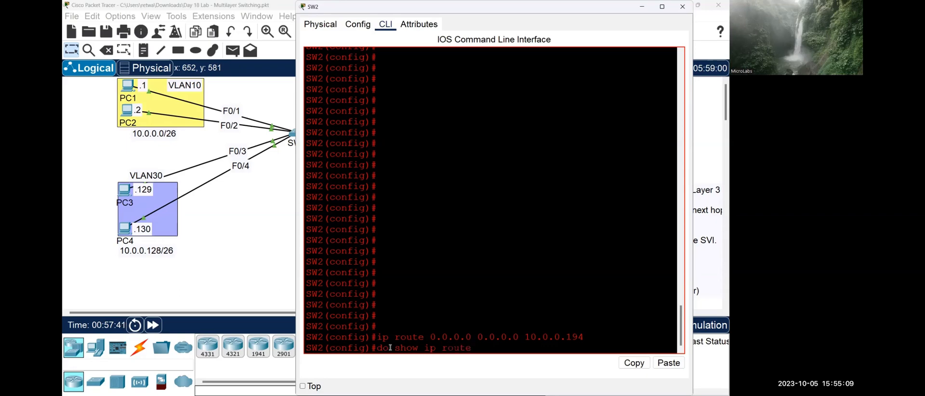
key("Return")
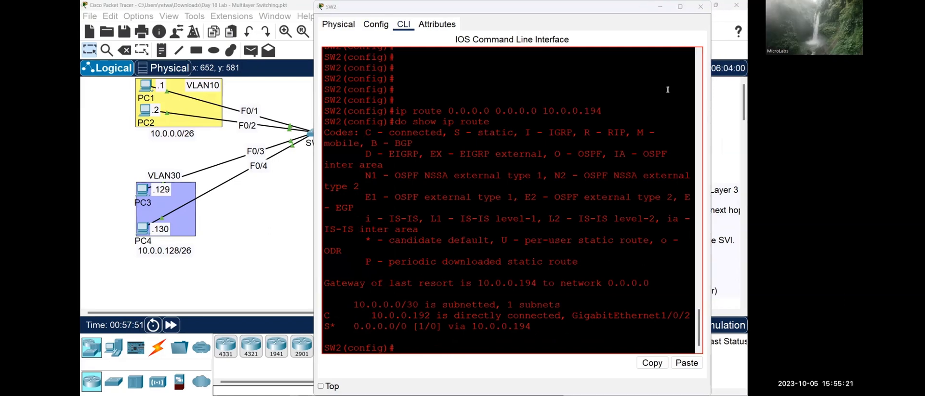
scroll(484, 250, "down", 1)
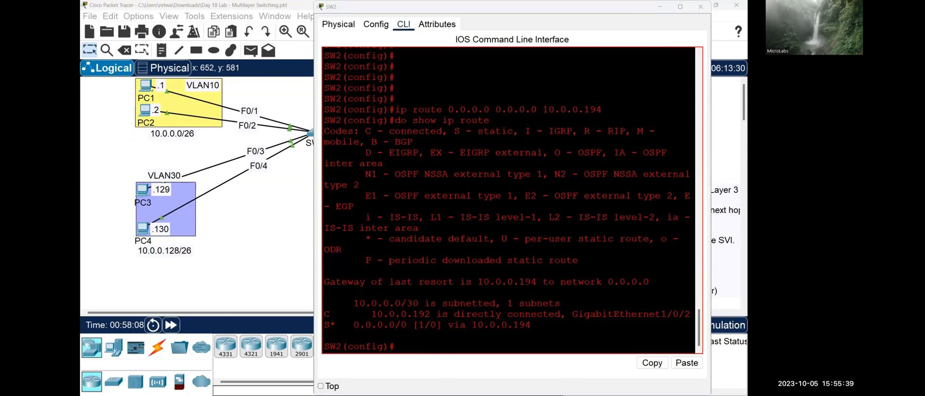
left_click(283, 242)
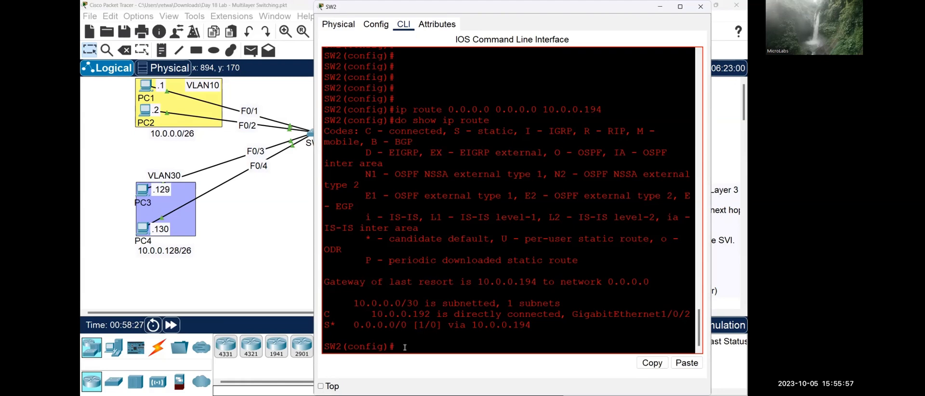
- List SW2's VLANs in brief from configuration mode, and compare them with the topology diagram
type("show vlan brief")
key("Return")
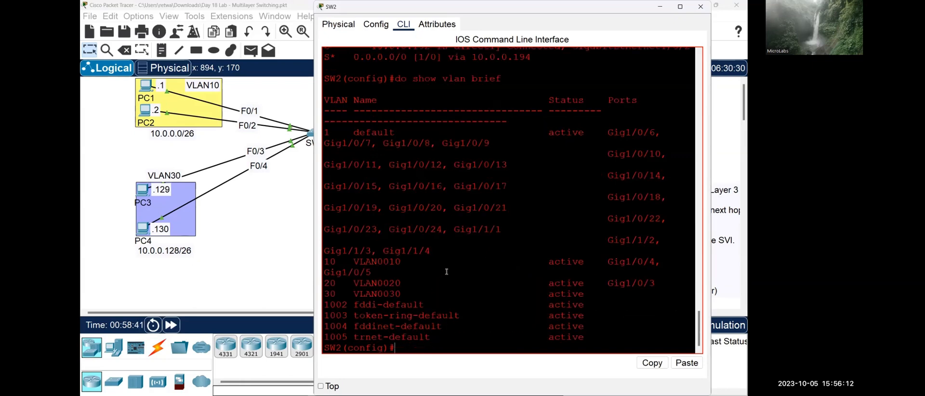
scroll(451, 274, "down", 1)
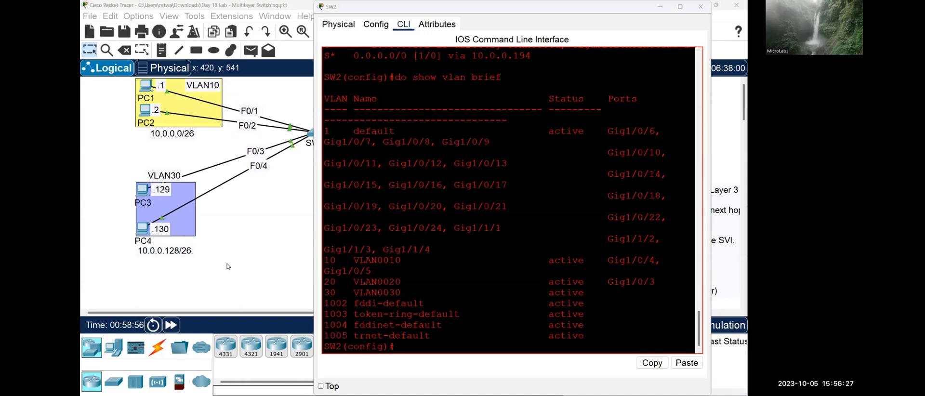
left_click(259, 273)
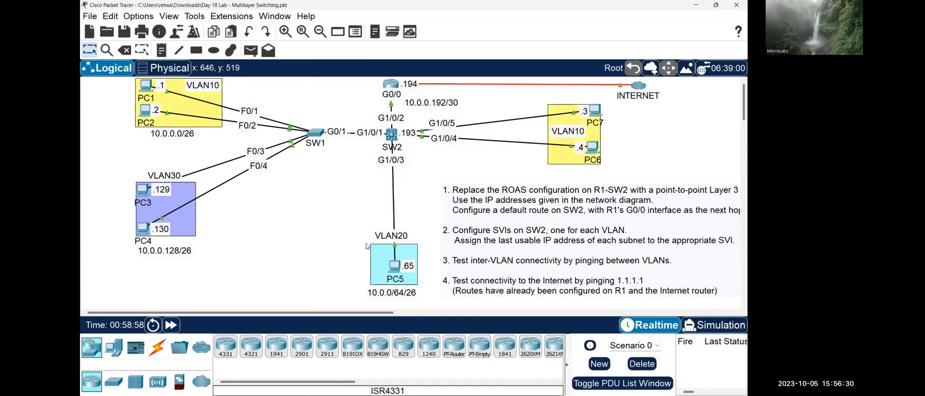
- Create the VLAN 10 switched virtual interface on SW2 and stay in its interface configuration mode
left_click(396, 137)
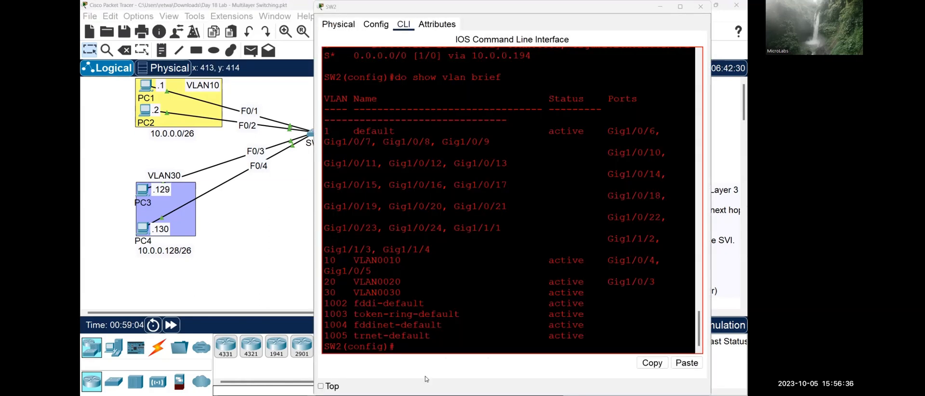
left_click(415, 345)
key("Return")
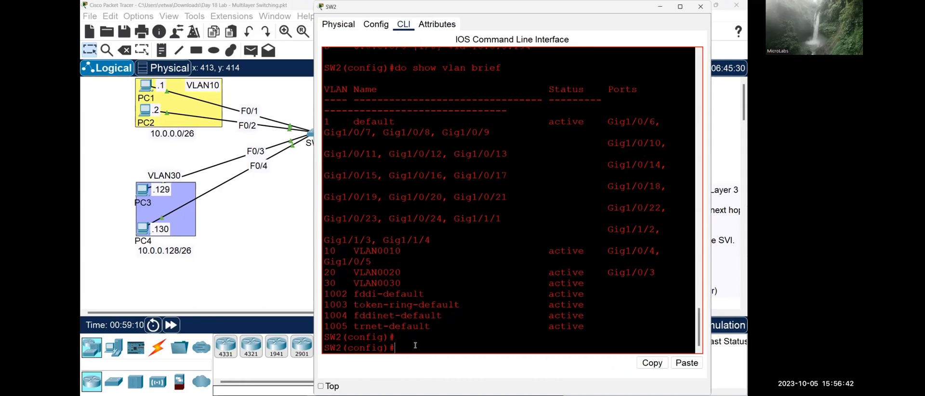
type("interface vlan 10")
key("Return")
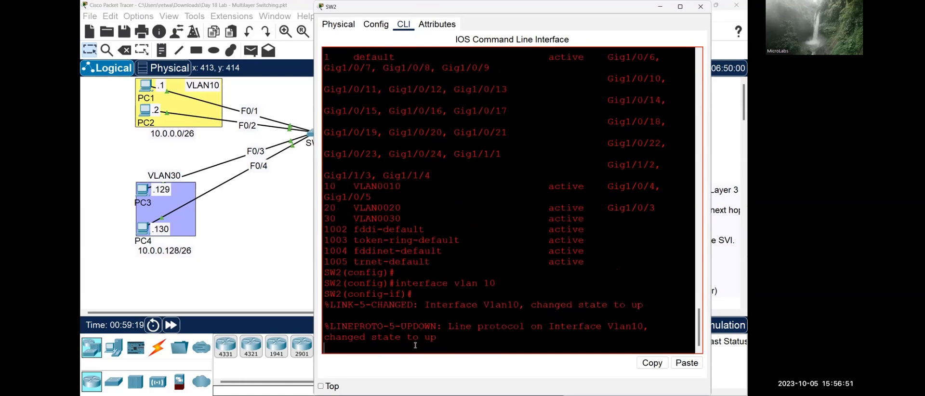
key("Return")
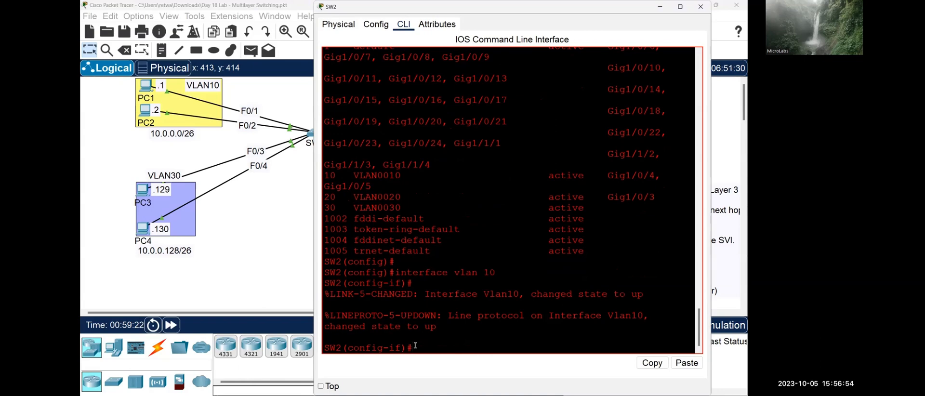
key("Return")
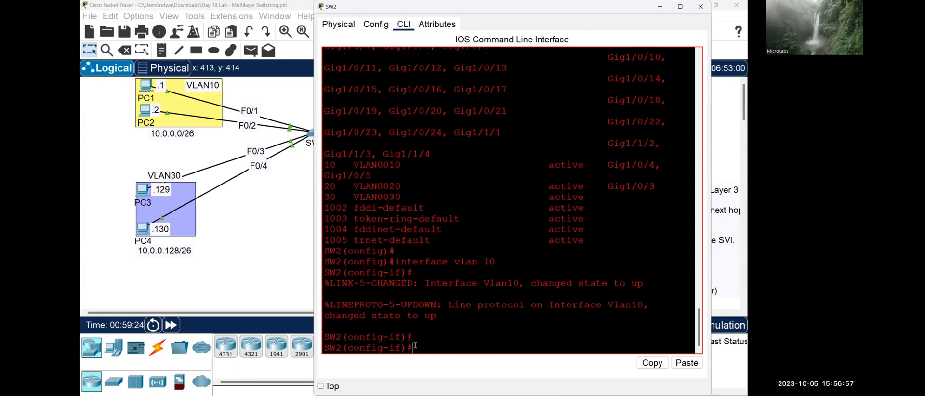
- Assign IP address 10.0.0.62 with mask 255.255.255.192 to SW2's VLAN 10 interface
type("ip address ")
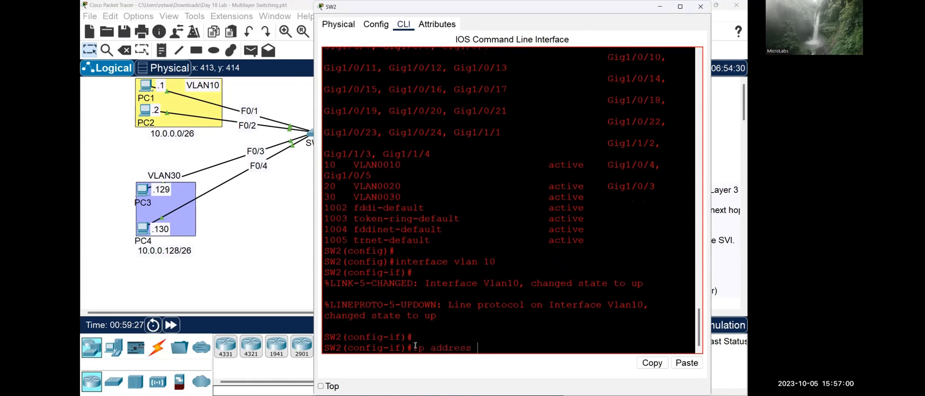
type("10.0.0.62 255.255.255.")
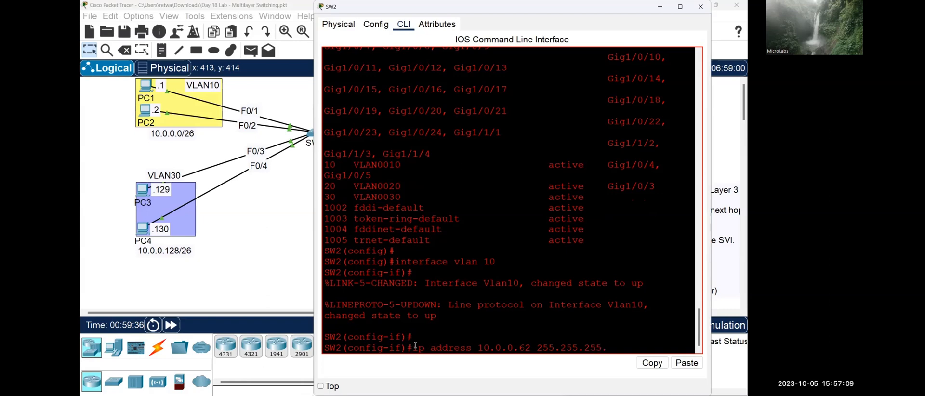
type("192")
key("Return")
key("Return")
key("Return")
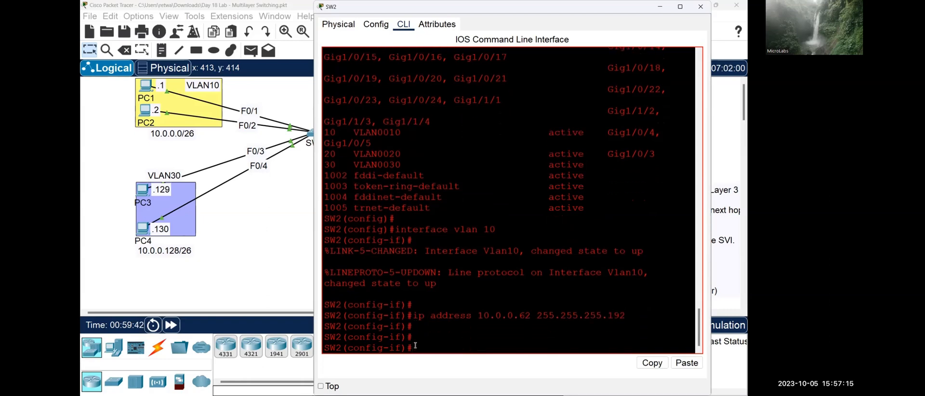
- Create the VLAN 20 SVI on SW2 with IP address 10.0.0.126 and mask 255.255.255.192
type("interface vlan 20")
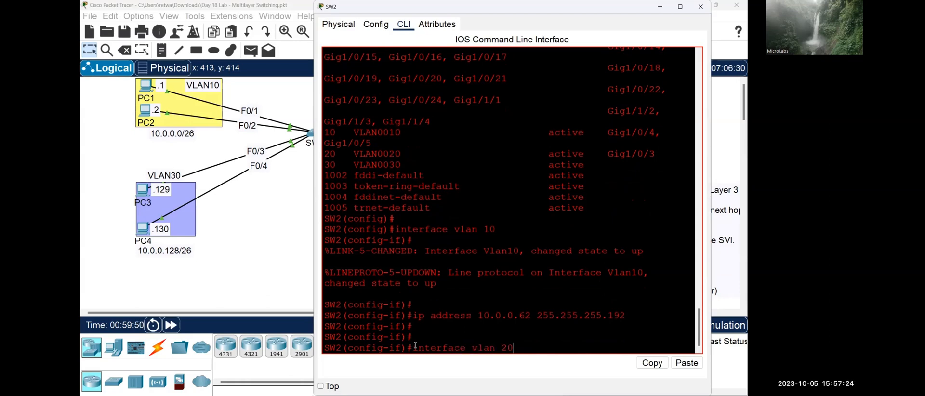
key("Return")
key("Return")
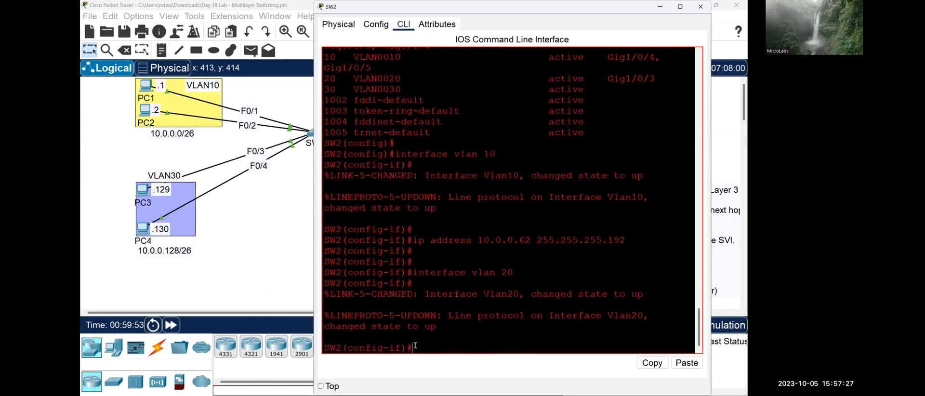
type("ip address")
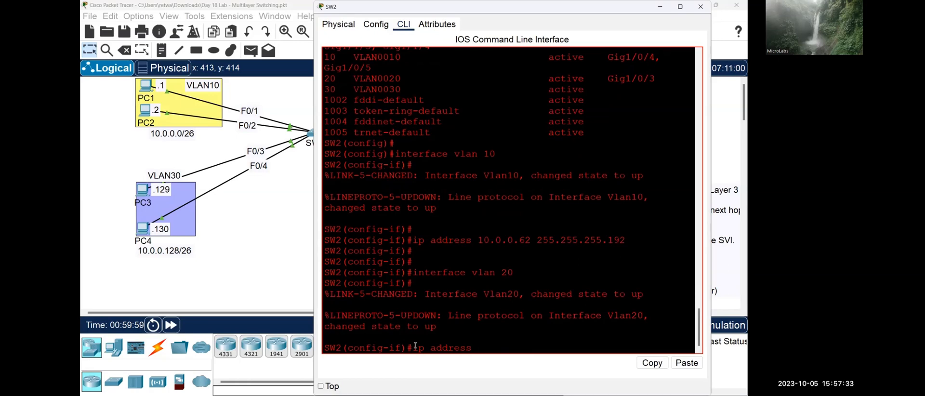
type(" 10.0.0.126 ")
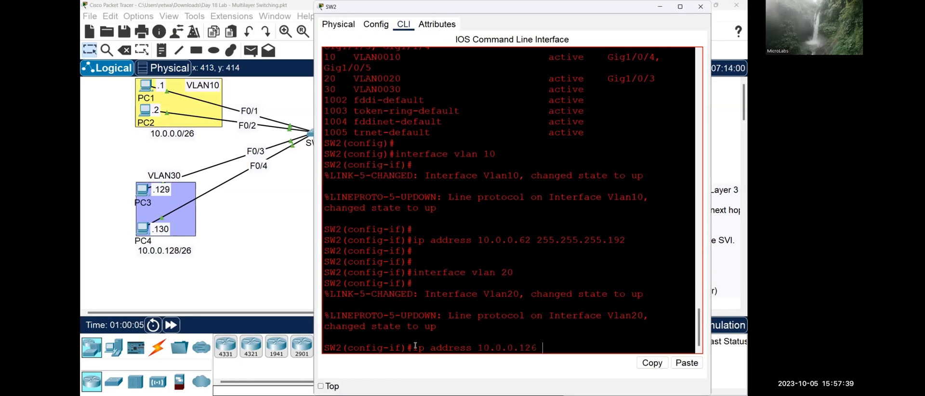
type("255.255.255.192")
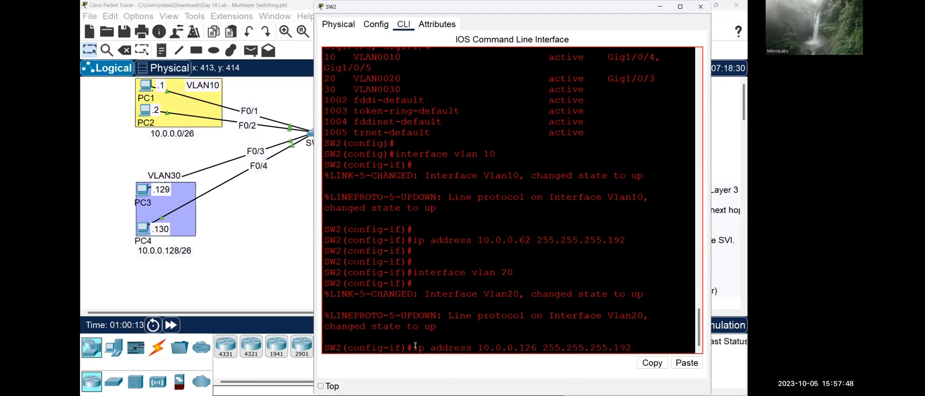
key("Return")
key("Return")
- Create the VLAN 30 SVI on SW2 with IP address 10.0.0.190 and mask 255.255.255.192
type("in")
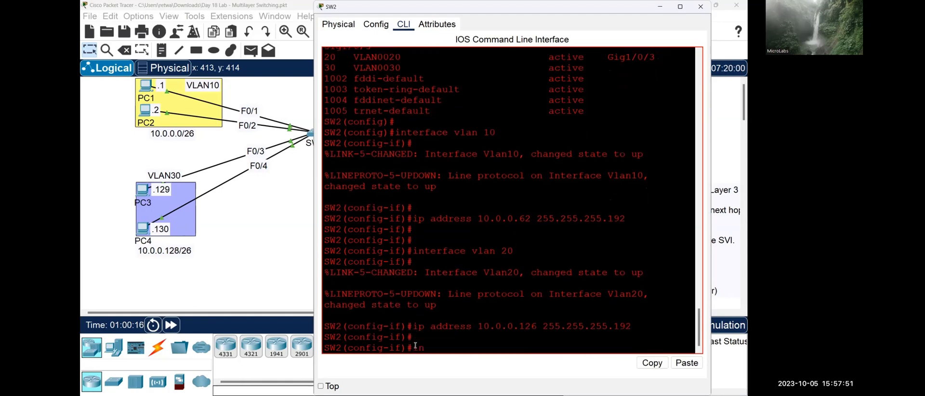
type("terface vlan 30")
key("Return")
key("Return")
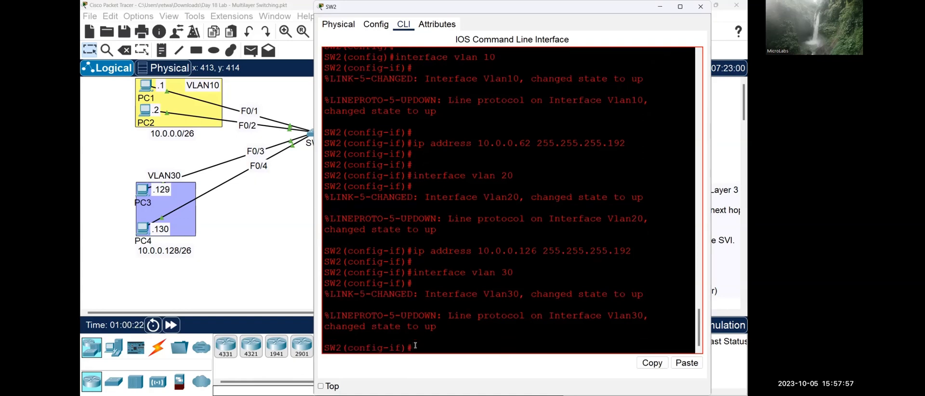
type("ip address")
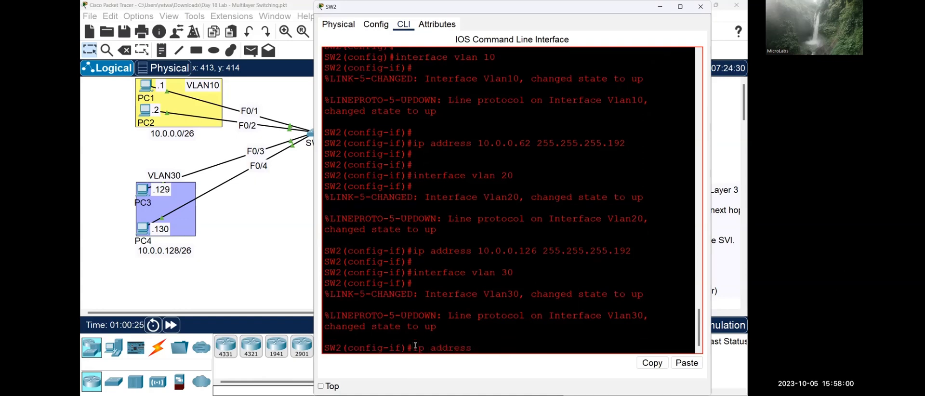
type(" 10.0.0.190 255.255.255.255")
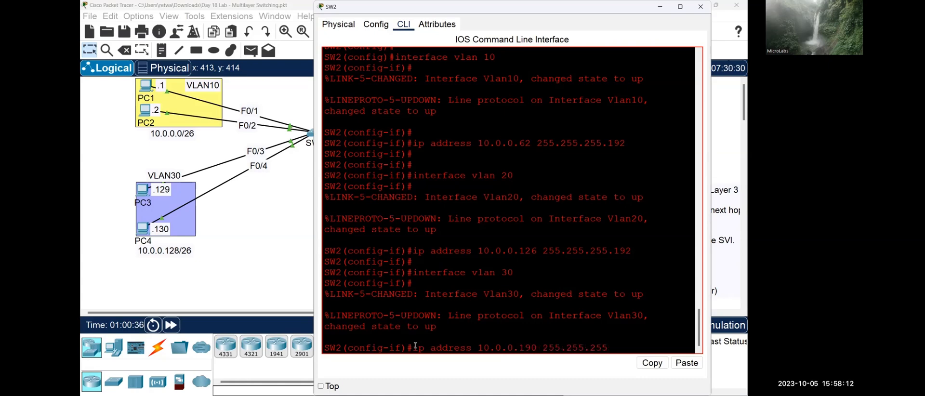
type(".192")
key("Return")
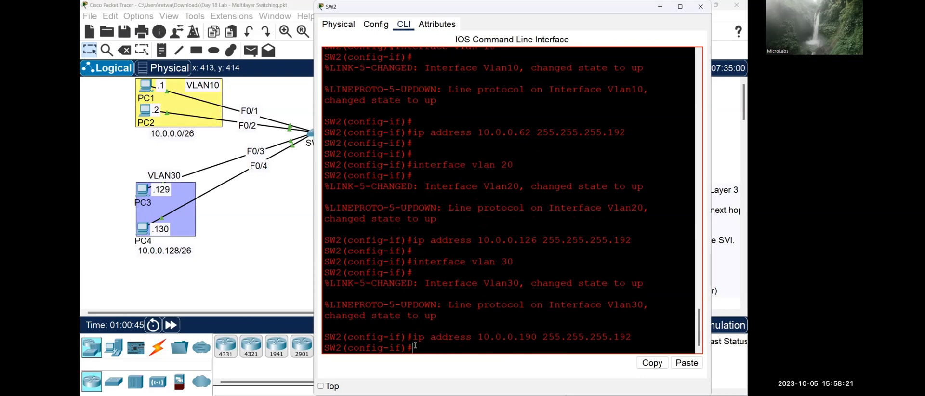
key("Return")
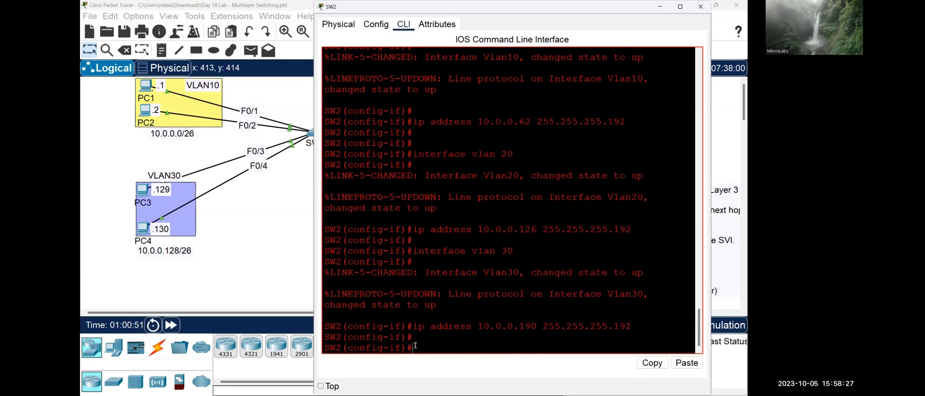
- Leave interface configuration on SW2, check the VLAN interfaces in the full brief IP interface listing, and go back to the topology
type("exit")
key("Return")
type("d")
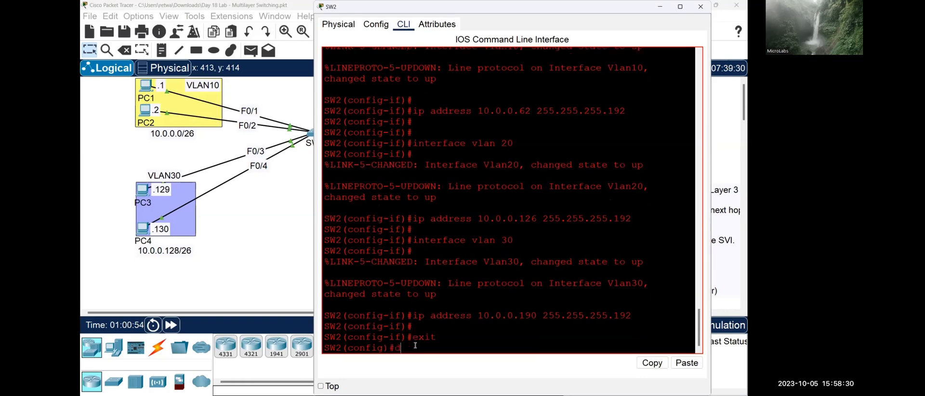
type("o show ip interface brief")
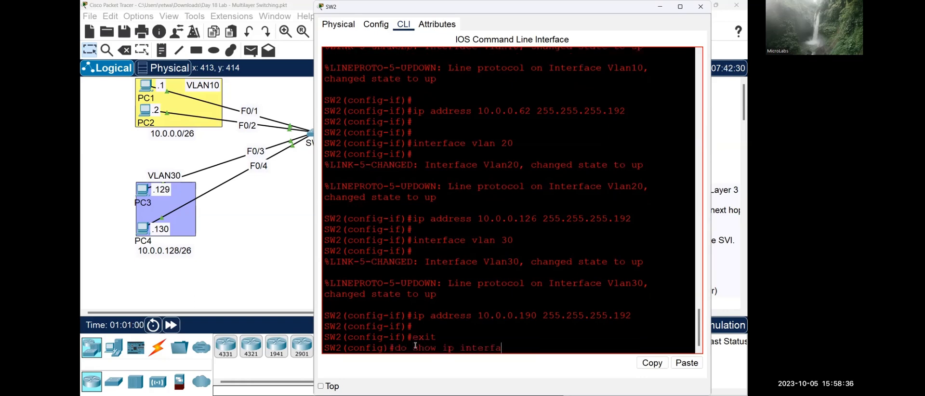
key("Return")
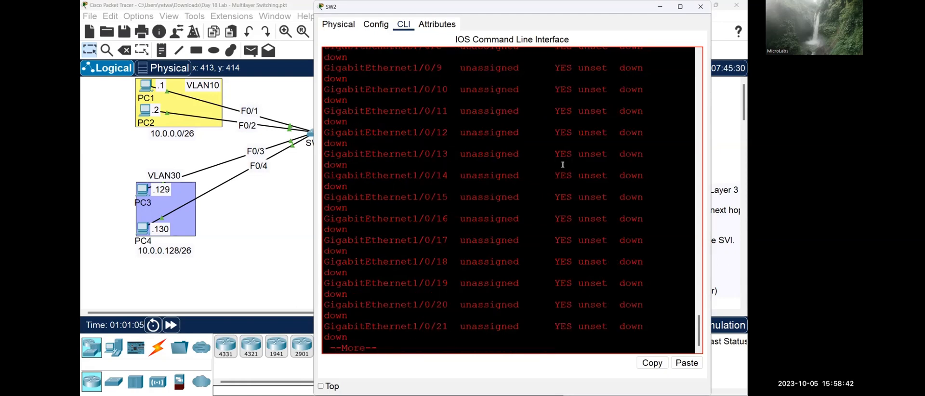
key("Return")
key("Return")
key("Return")
key("Return")
key("Return")
key("Return")
key("Return")
key("Return")
key("Return")
key("Return")
key("Return")
key("Return")
key("Return")
key("Return")
key("Return")
key("Return")
key("Return")
key("Return")
key("Return")
key("Return")
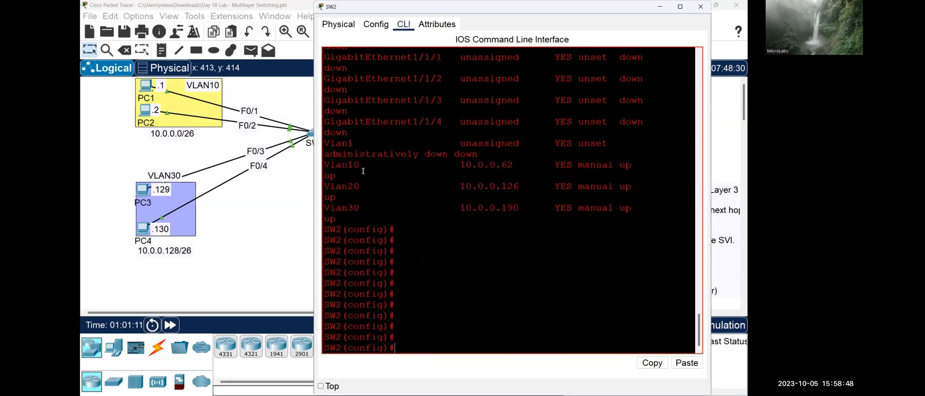
key("Return")
key("Return")
key("Return")
key("Return")
key("Return")
key("Return")
key("Return")
key("Return")
key("Return")
key("Return")
key("Return")
key("Return")
key("Return")
key("Return")
key("Return")
key("Return")
key("Return")
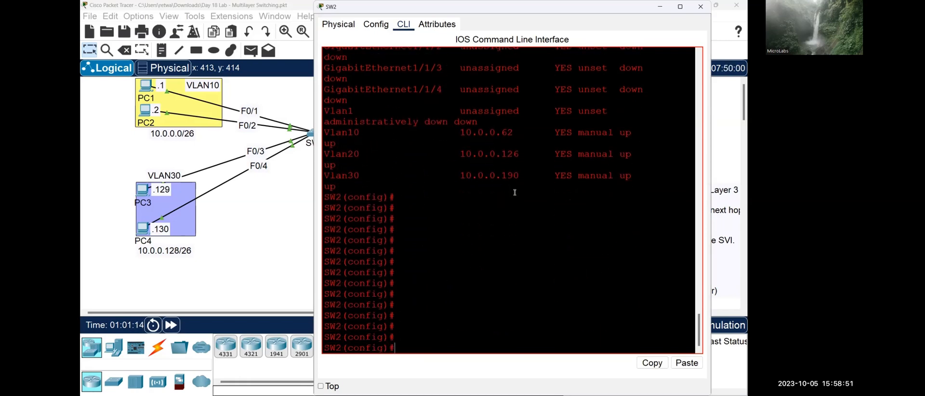
left_click(279, 219)
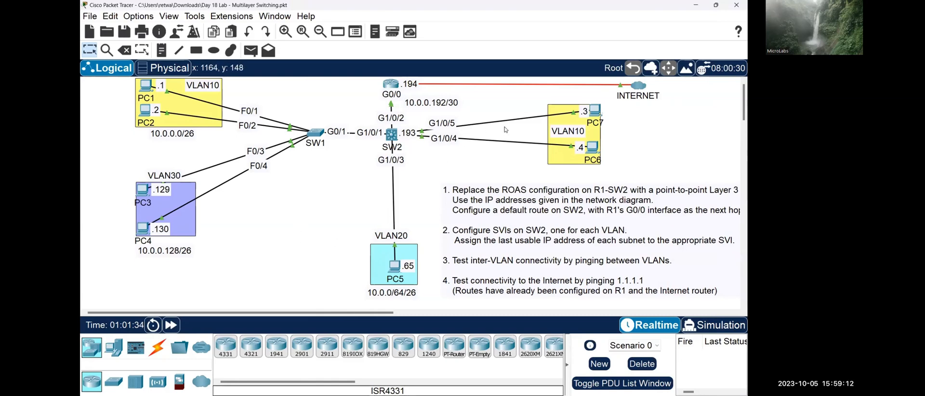
- Test inter-VLAN connectivity by pinging PC3 at 10.0.0.129 from PC7's command prompt, and return to the topology
left_click(594, 110)
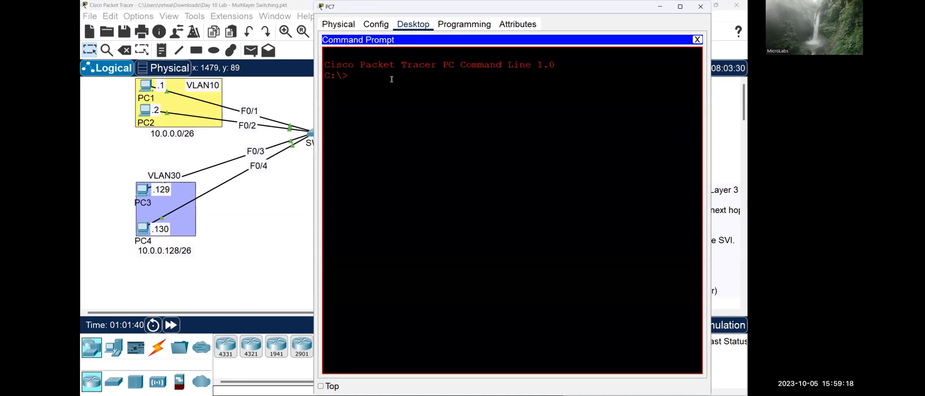
type("ping 10.0.0.129")
key("Return")
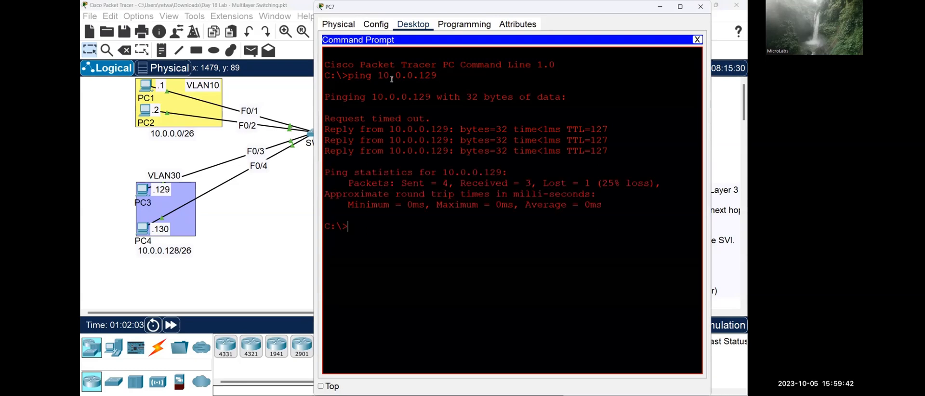
left_click(258, 244)
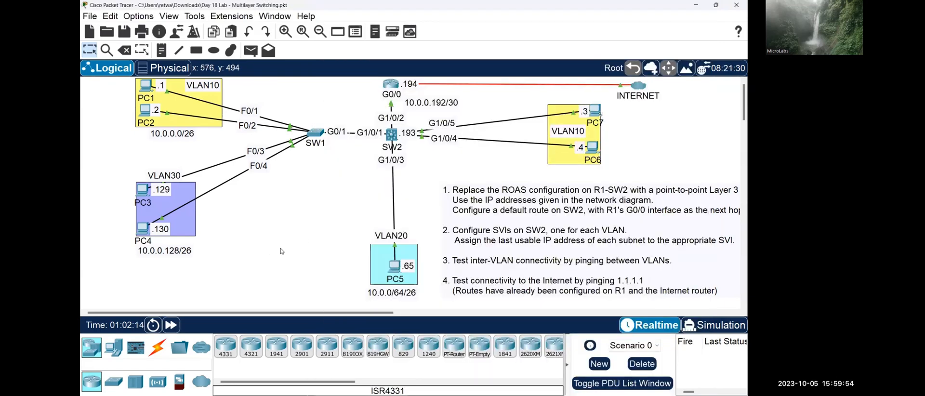
- Test Internet connectivity by pinging 1.1.1.1 from PC7's command prompt, and return to the topology
left_click(597, 114)
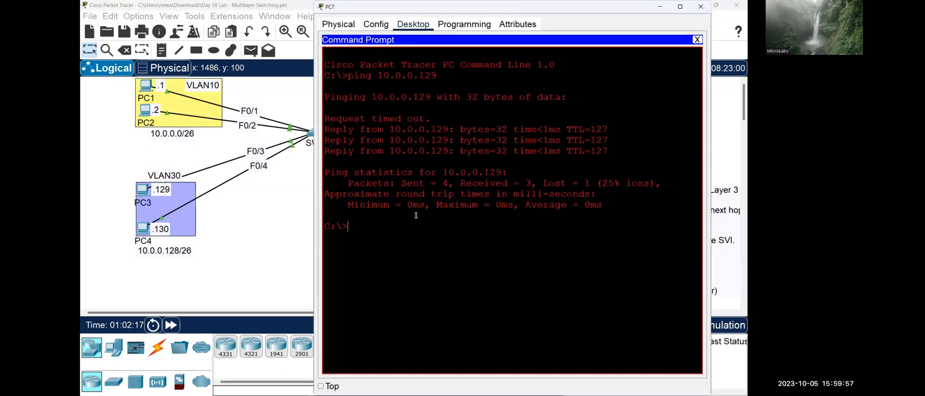
type("ping 1.1.1.1")
key("Return")
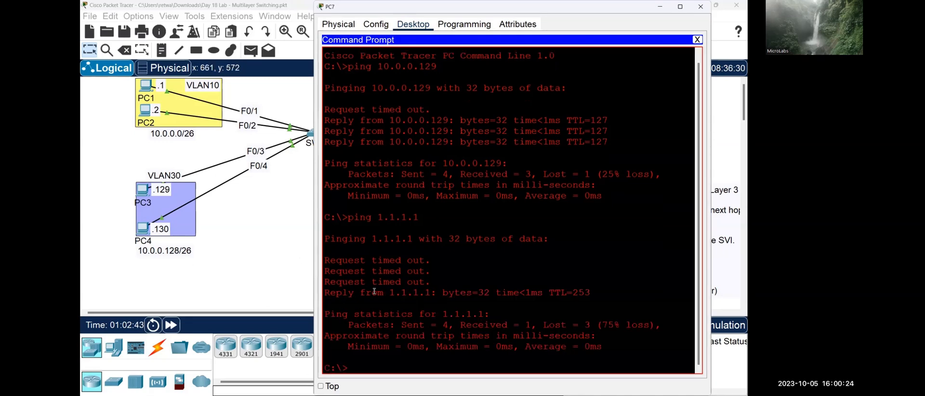
left_click(283, 248)
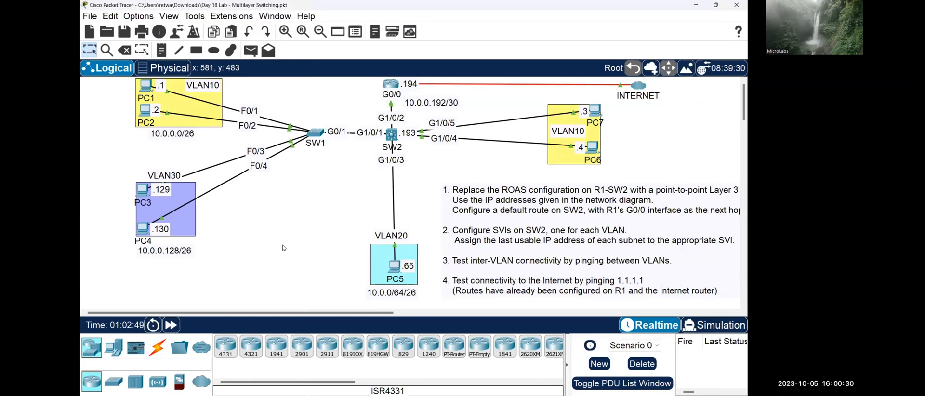